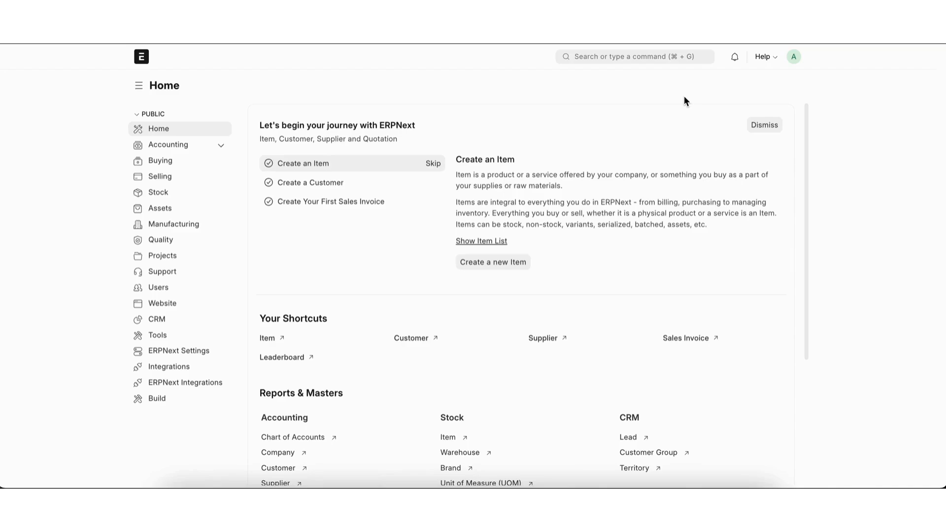
Step: Open the Item list
{"action": "left_click", "coordinate": [677, 57]}
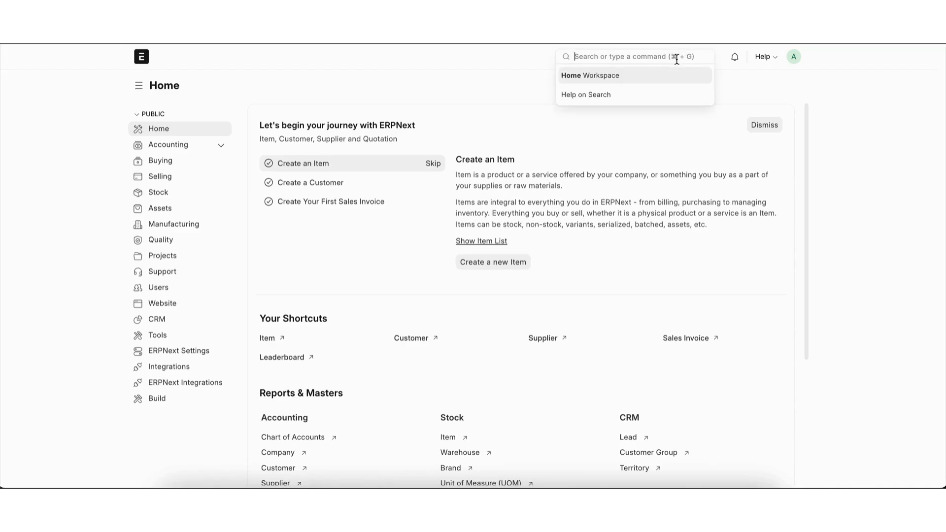
{"action": "type", "text": "item"}
{"action": "key", "text": "Return"}
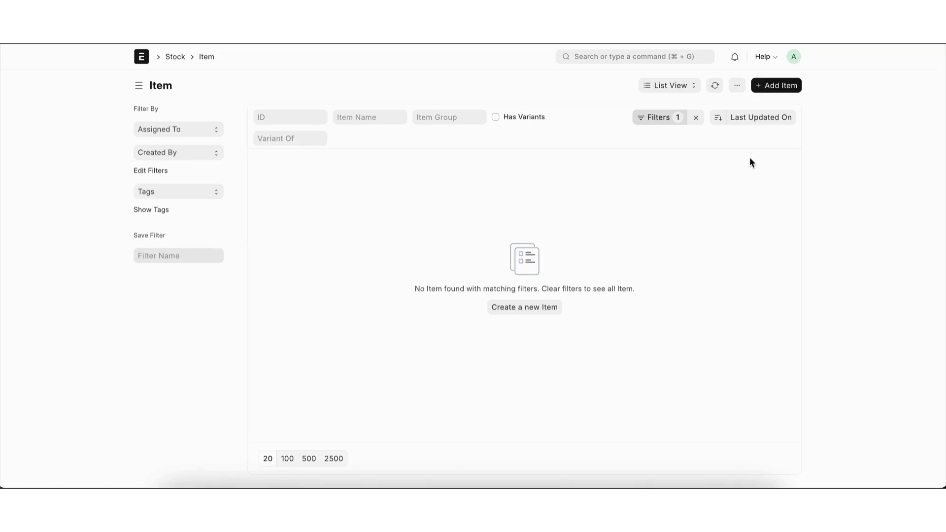
Step: Start a new item with code Potato in the Raw Material item group and open its full form
{"action": "left_click", "coordinate": [766, 89]}
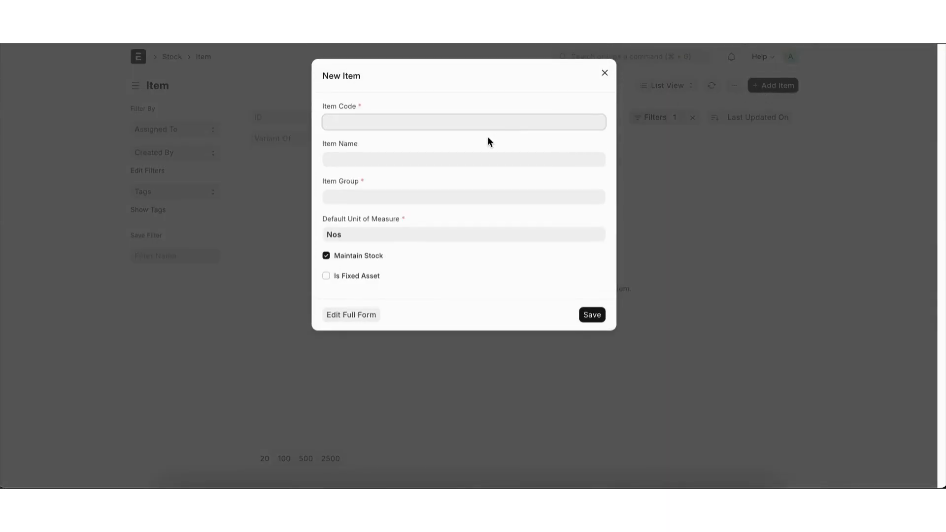
{"action": "type", "text": "Potato"}
{"action": "left_click", "coordinate": [423, 197]}
{"action": "left_click", "coordinate": [367, 281]}
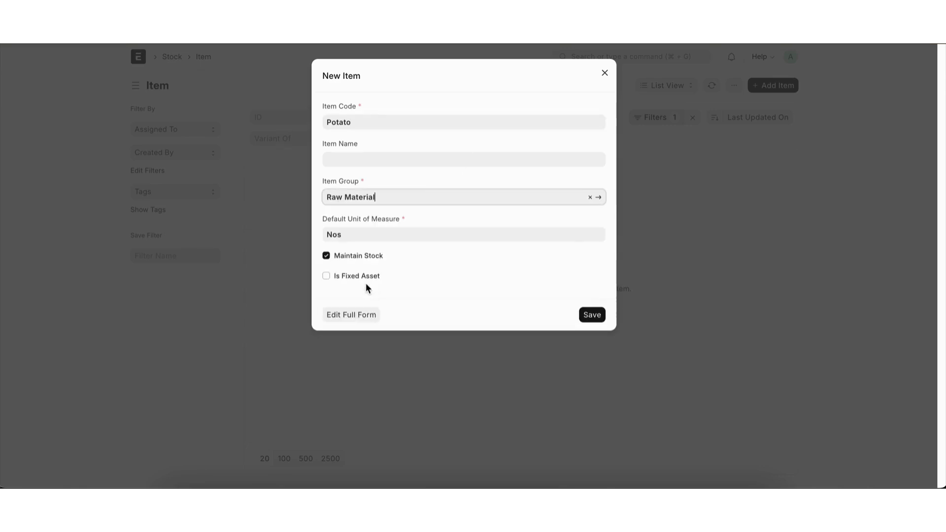
{"action": "left_click", "coordinate": [366, 314]}
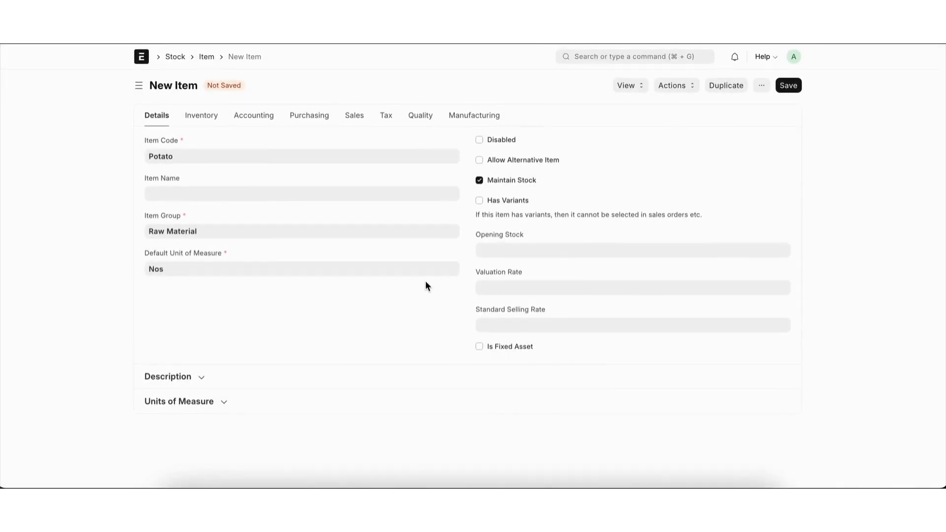
Step: Review the Potato item's purchasing, sales and manufacturing settings, and save the item
{"action": "left_click", "coordinate": [295, 117]}
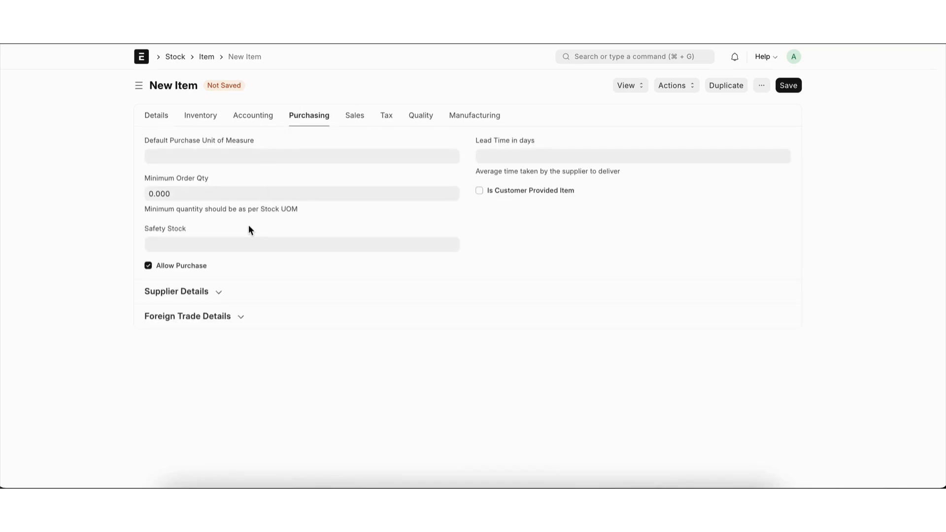
{"action": "left_click", "coordinate": [356, 117]}
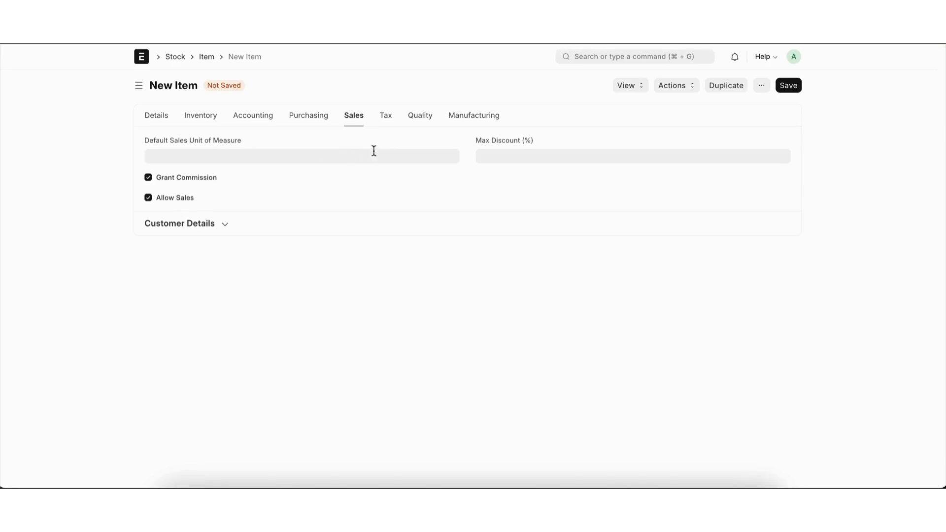
{"action": "left_click", "coordinate": [466, 125]}
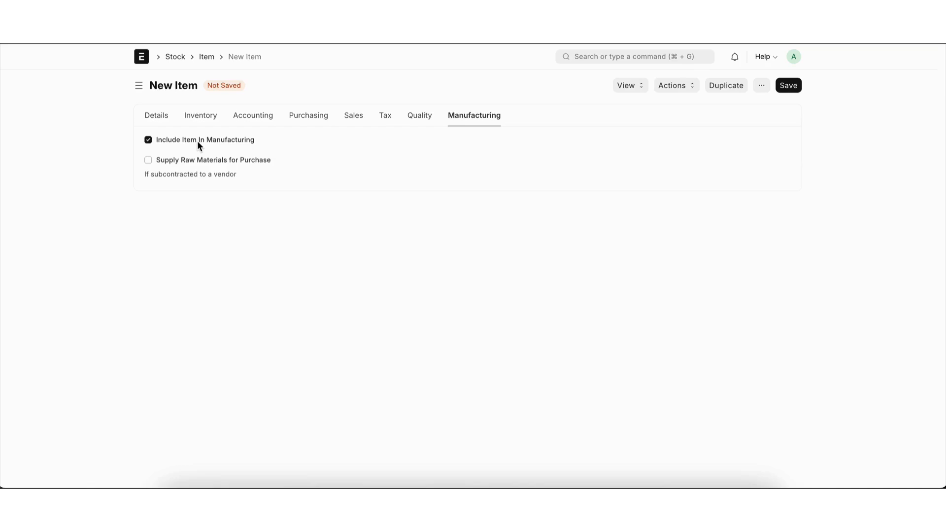
{"action": "key", "text": "ctrl+s"}
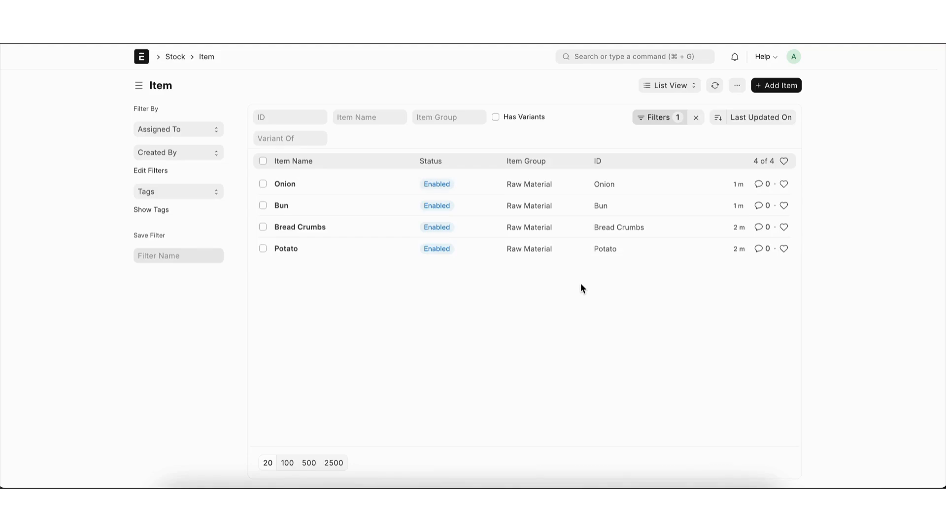
Step: Start a new item with code veg patty in the Semi Finished item group and open its full form
{"action": "left_click", "coordinate": [776, 85]}
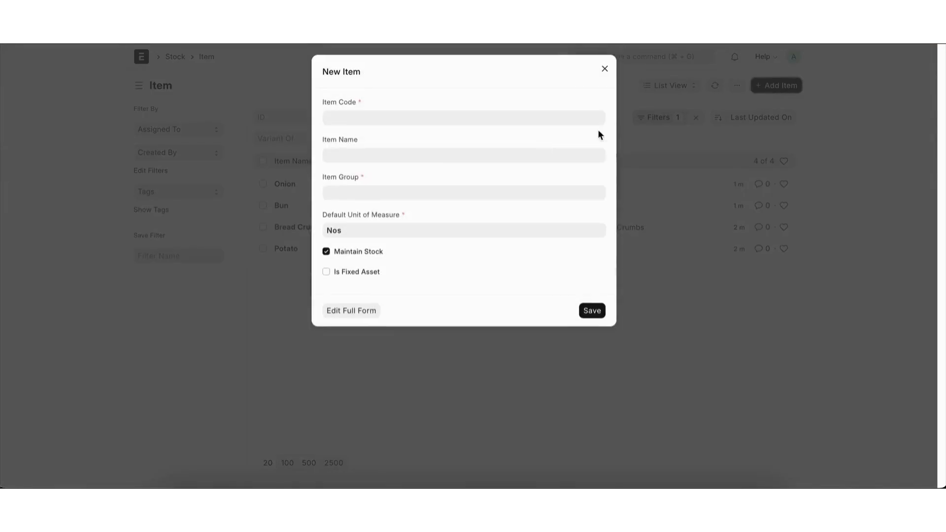
{"action": "type", "text": "v"}
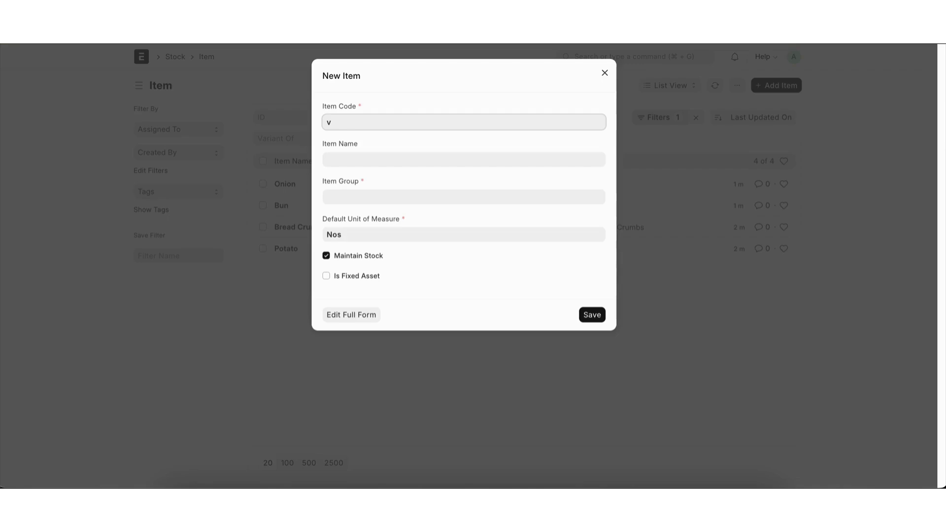
{"action": "key", "text": "BackSpace"}
{"action": "type", "text": "veg Ppatty"}
{"action": "left_click", "coordinate": [342, 198]}
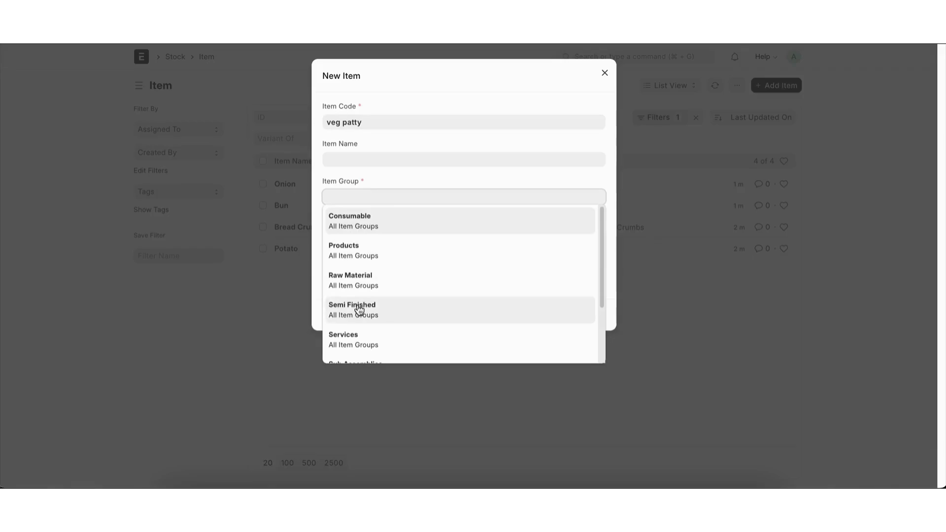
{"action": "left_click", "coordinate": [359, 309]}
{"action": "left_click", "coordinate": [363, 319]}
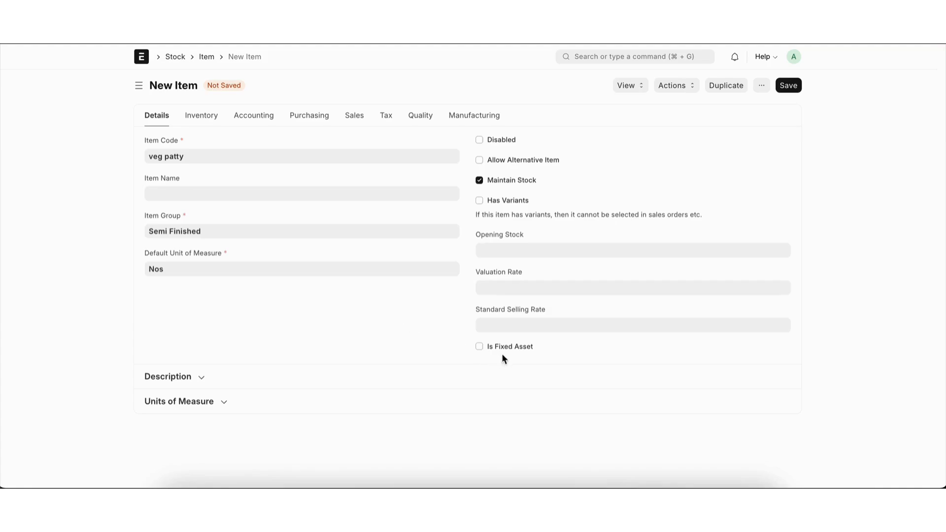
Step: Disable Allow Purchase and Allow Sales for the veg patty item and save it
{"action": "left_click", "coordinate": [308, 117]}
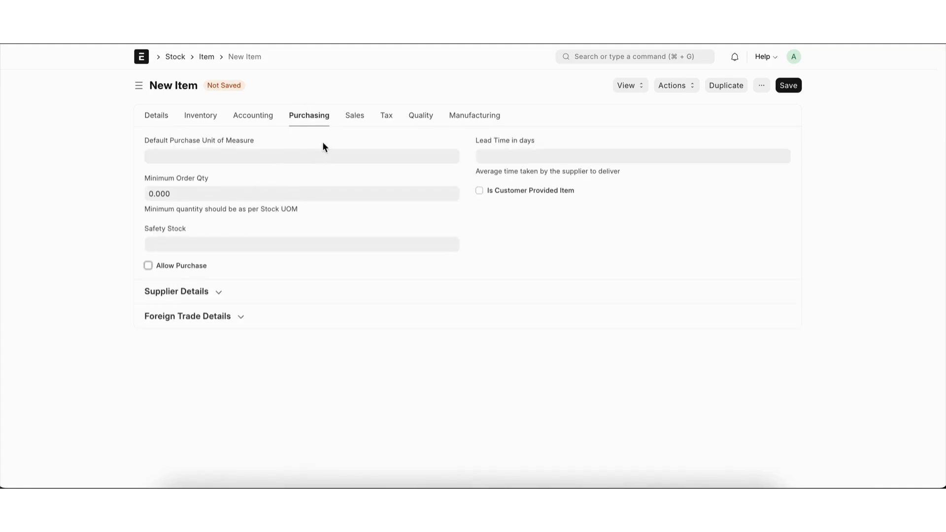
{"action": "left_click", "coordinate": [355, 116]}
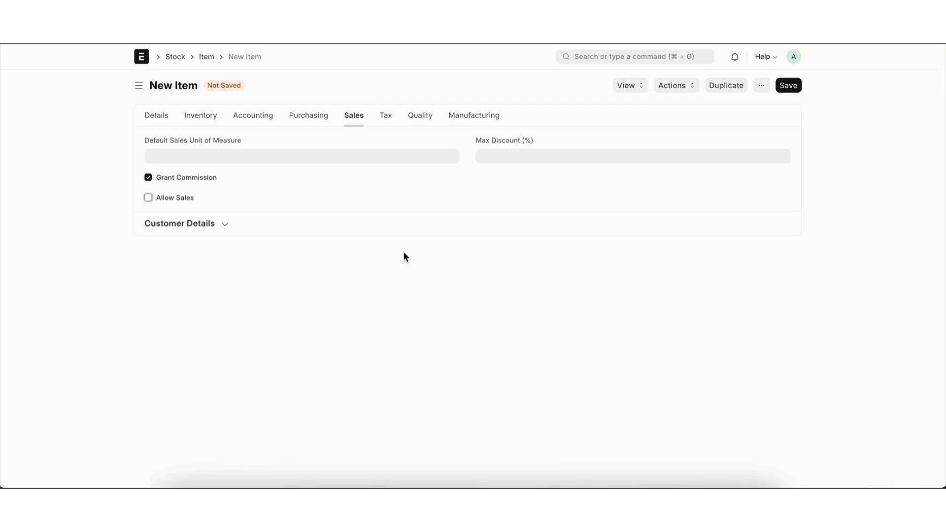
{"action": "key", "text": "ctrl+s"}
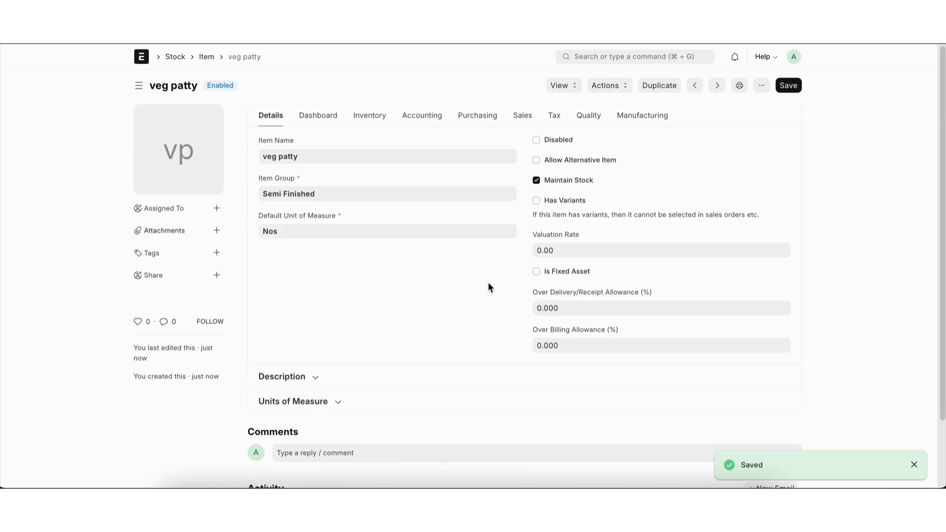
Step: Create a new BOM with veg patty as the item to manufacture
{"action": "left_click", "coordinate": [636, 57]}
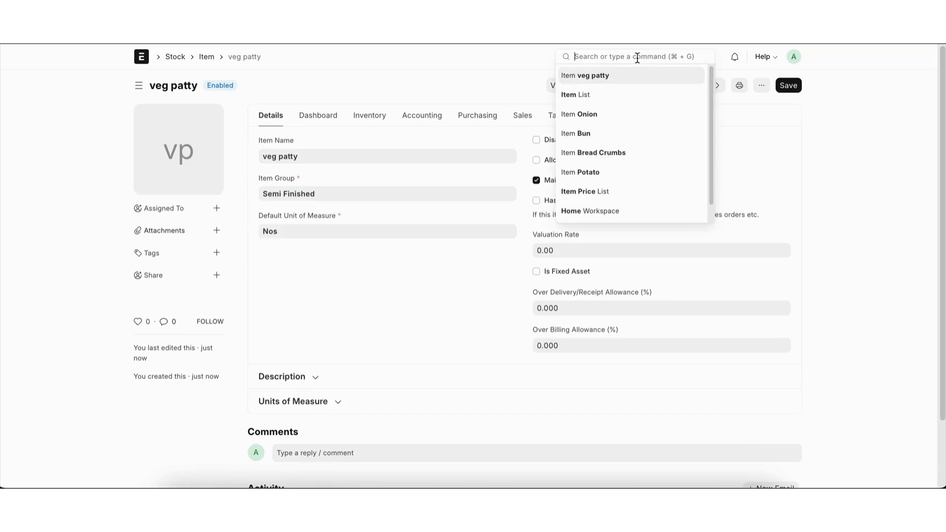
{"action": "type", "text": "bom"}
{"action": "key", "text": "Return"}
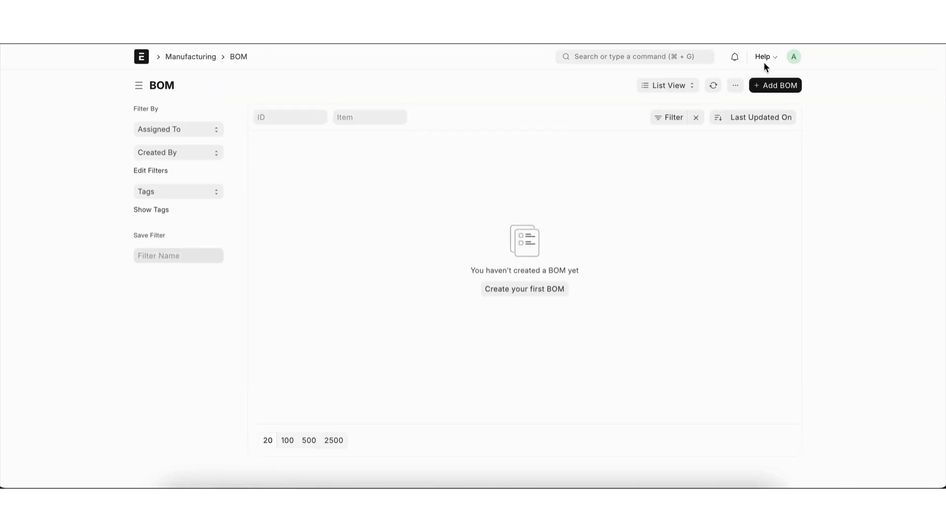
{"action": "left_click", "coordinate": [772, 87]}
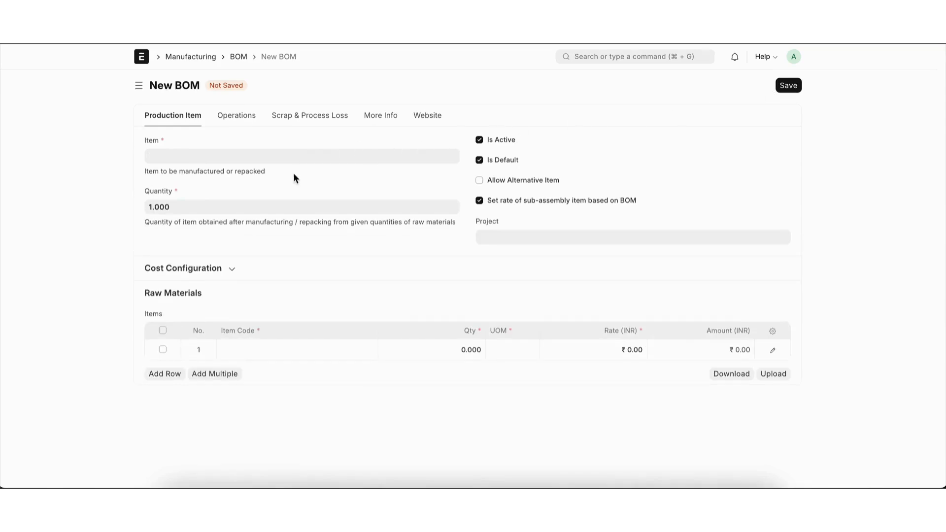
{"action": "left_click", "coordinate": [282, 158]}
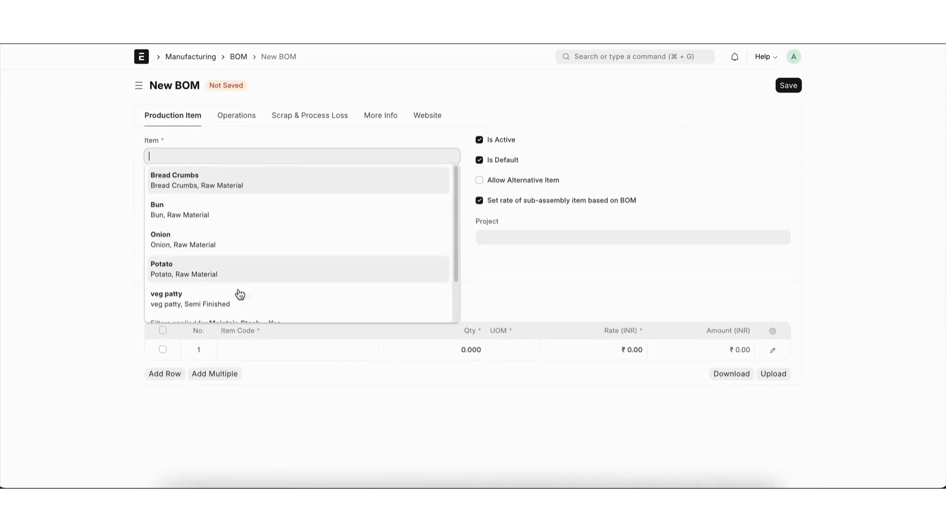
{"action": "left_click", "coordinate": [238, 300]}
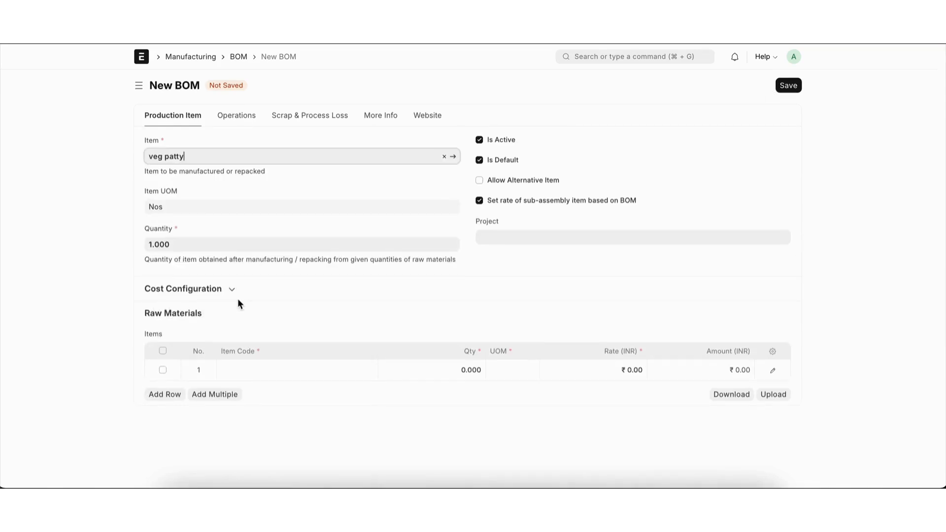
Step: Add Bread Crumbs, Potato and Onion as raw materials of the veg patty BOM
{"action": "left_click", "coordinate": [251, 367]}
{"action": "left_click", "coordinate": [250, 394]}
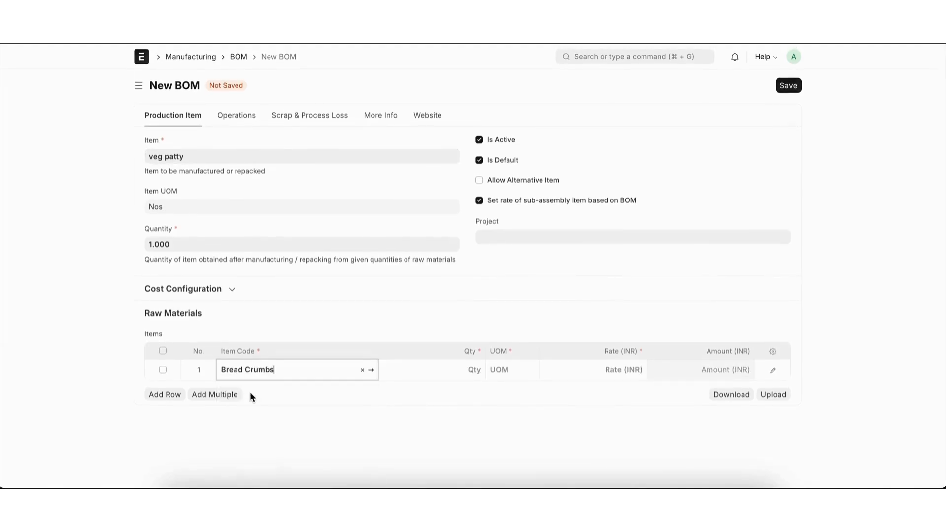
{"action": "left_click", "coordinate": [163, 397]}
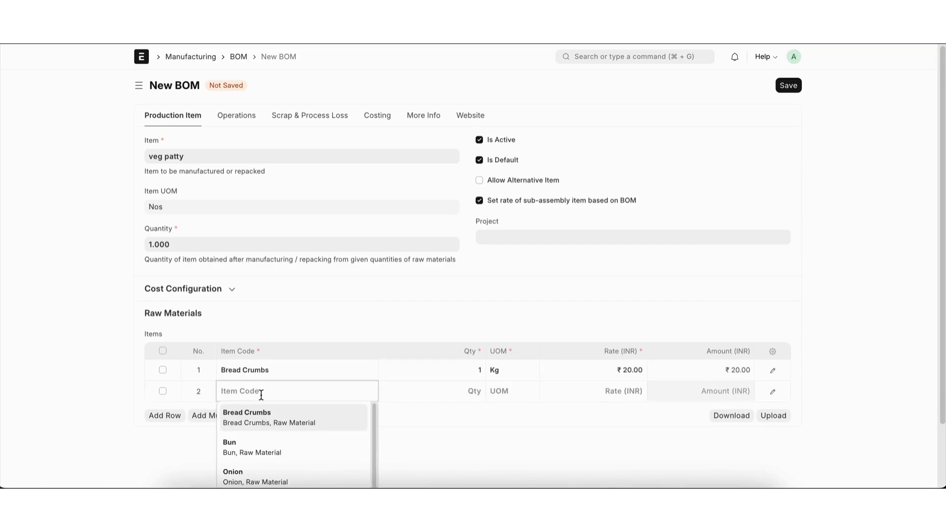
{"action": "type", "text": "pot"}
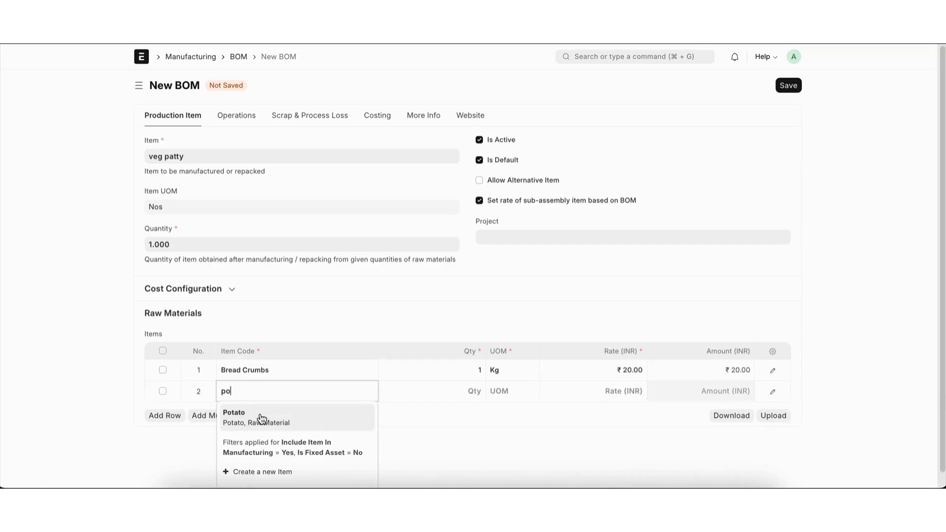
{"action": "left_click", "coordinate": [260, 415]}
{"action": "left_click", "coordinate": [158, 416]}
{"action": "type", "text": "on"}
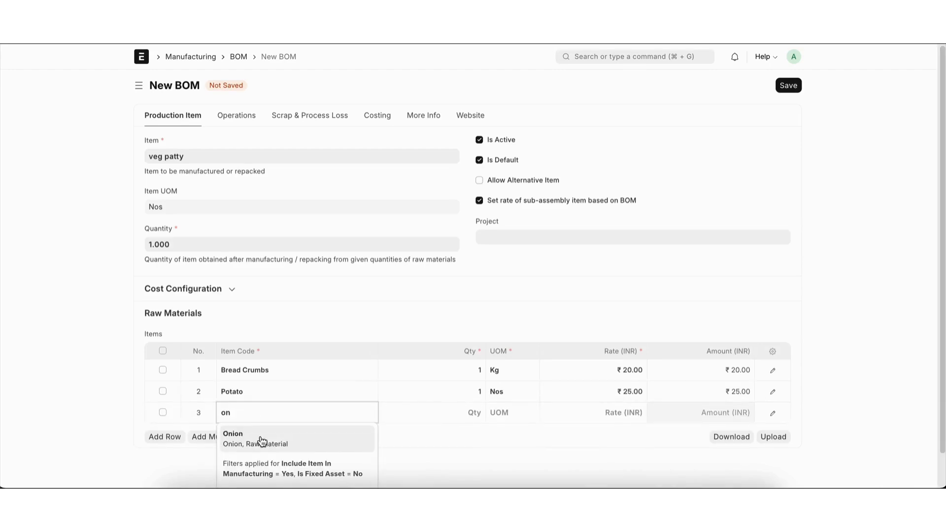
{"action": "left_click", "coordinate": [260, 436]}
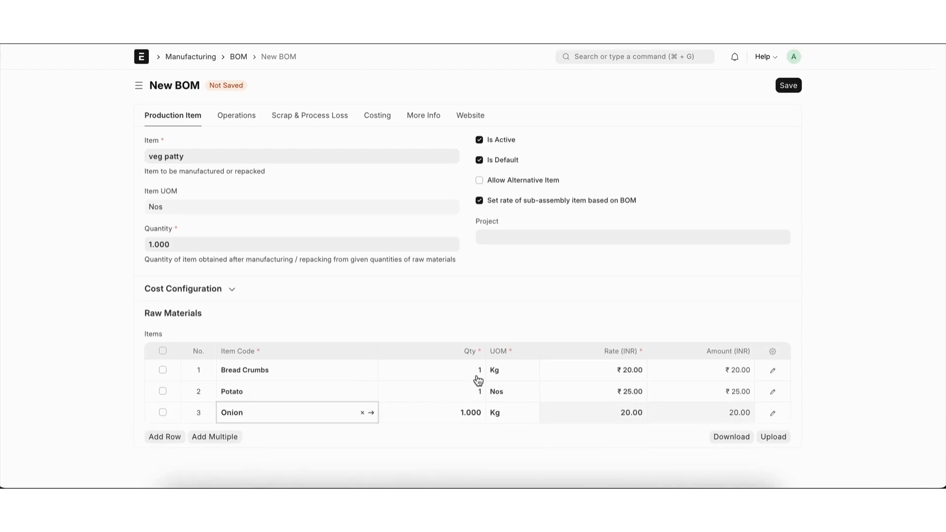
Step: Set the Bread Crumbs quantity in the raw materials to 0.05
{"action": "left_click", "coordinate": [464, 371]}
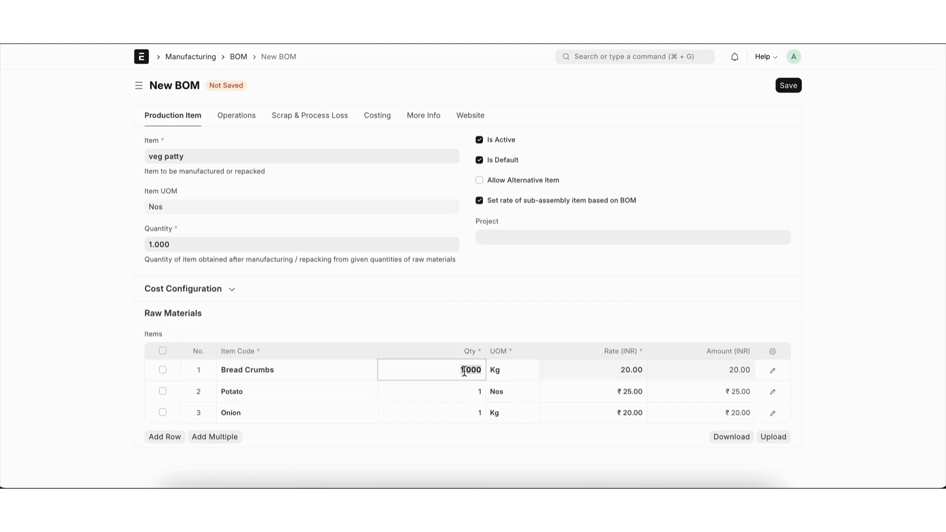
{"action": "type", "text": "0.05"}
{"action": "left_click", "coordinate": [466, 391]}
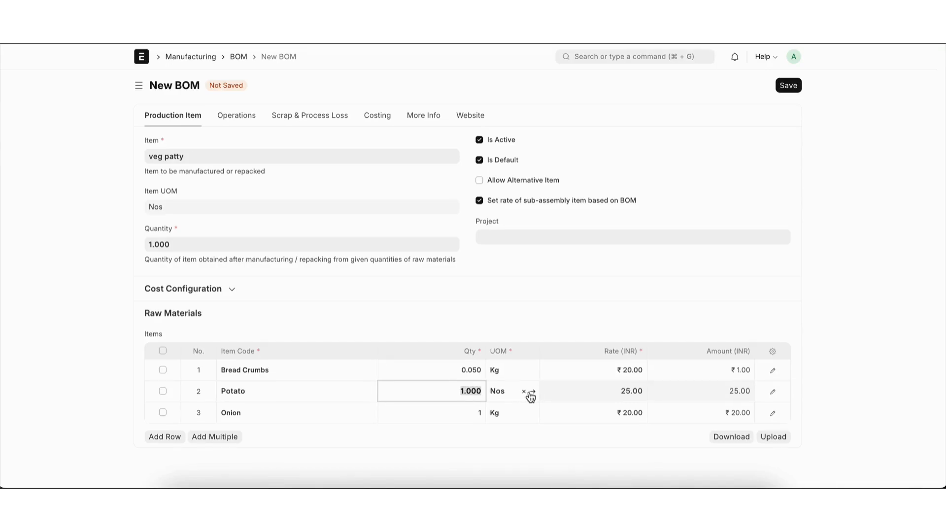
{"action": "left_click", "coordinate": [534, 393]}
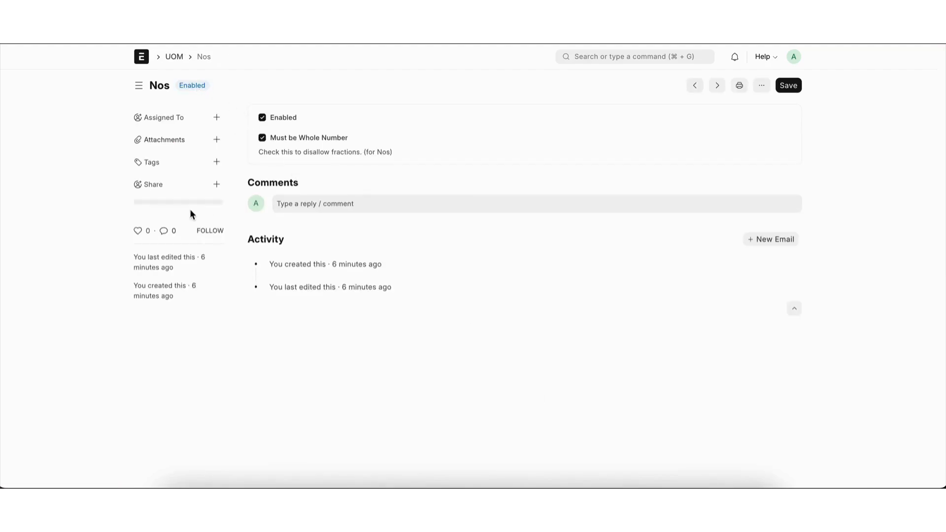
{"action": "scroll", "coordinate": [190, 212], "scroll_direction": "left", "scroll_amount": 5}
Step: Open the Potato item from its raw material row, set its default unit of measure to Kg, and save it
{"action": "left_click", "coordinate": [311, 391]}
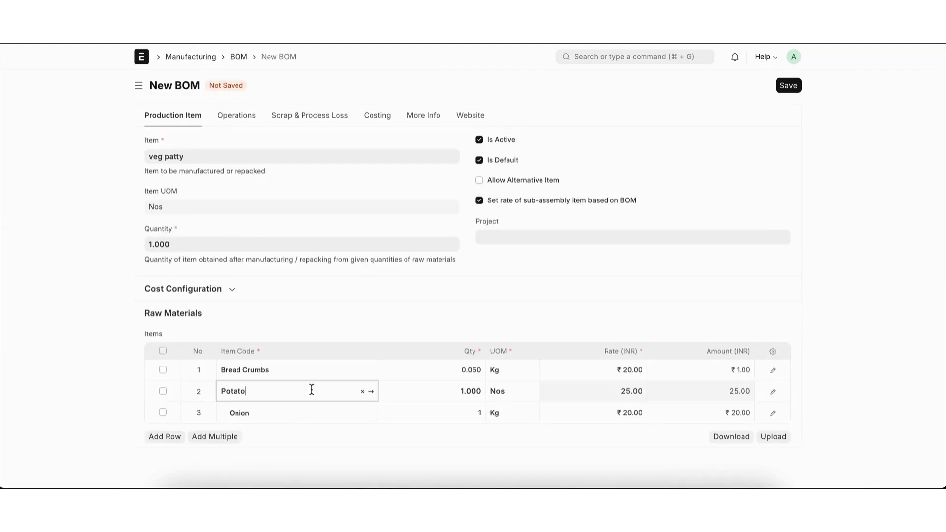
{"action": "left_click", "coordinate": [372, 394]}
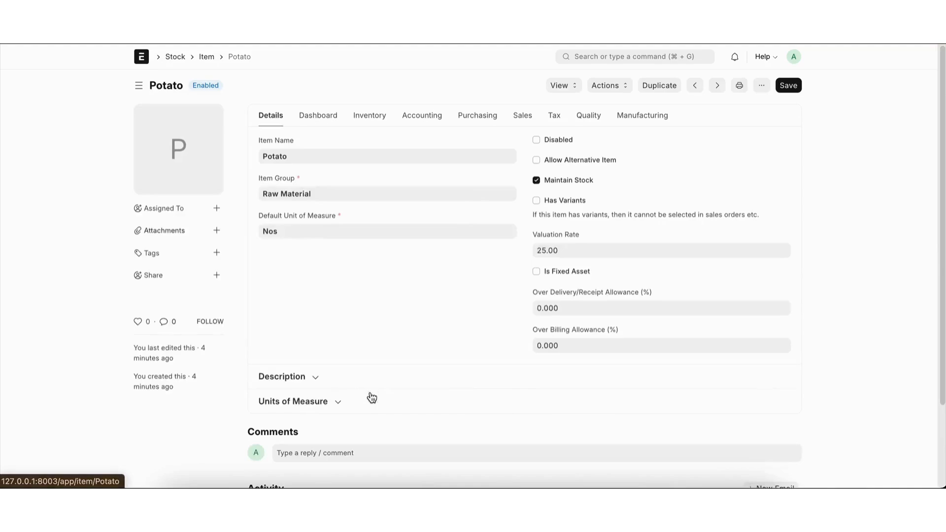
{"action": "double_click", "coordinate": [316, 236]}
{"action": "key", "text": "BackSpace"}
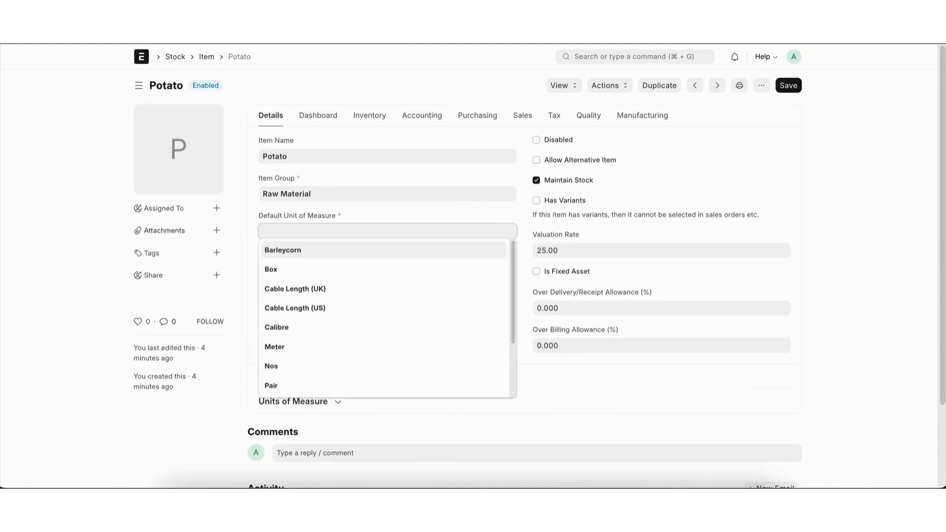
{"action": "type", "text": "kg"}
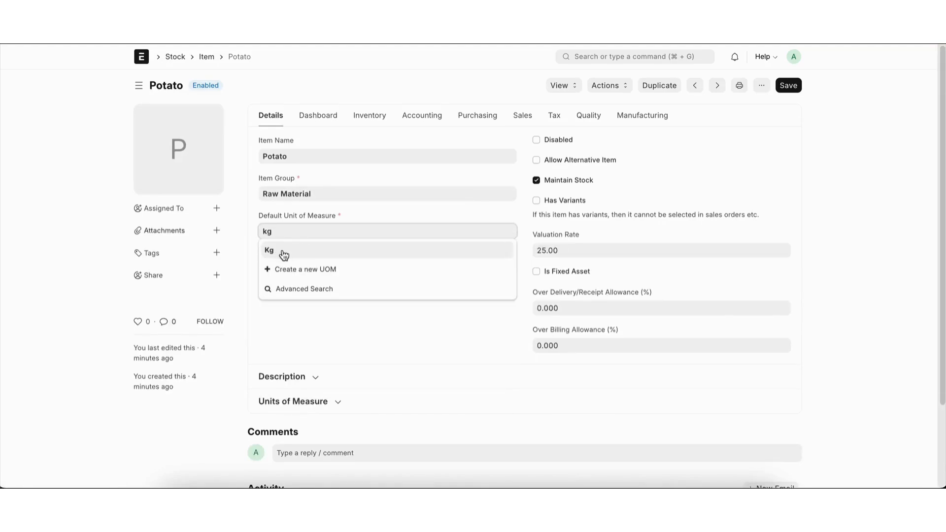
{"action": "left_click", "coordinate": [283, 251]}
{"action": "key", "text": "ctrl+s"}
Step: Return to the veg patty BOM, delete the Potato raw material row, and add Potato again in a new row
{"action": "scroll", "coordinate": [282, 250], "scroll_direction": "left", "scroll_amount": 5}
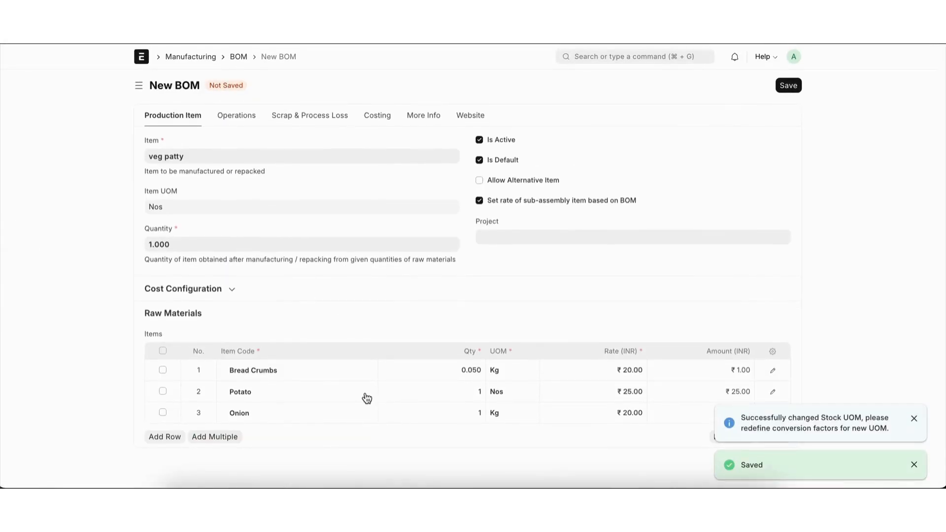
{"action": "left_click", "coordinate": [163, 391]}
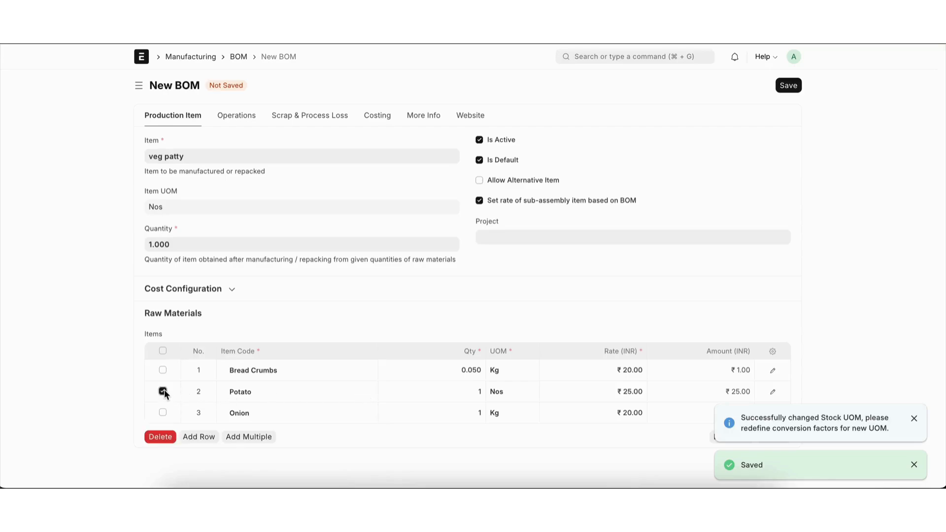
{"action": "left_click", "coordinate": [161, 437]}
{"action": "left_click", "coordinate": [166, 418]}
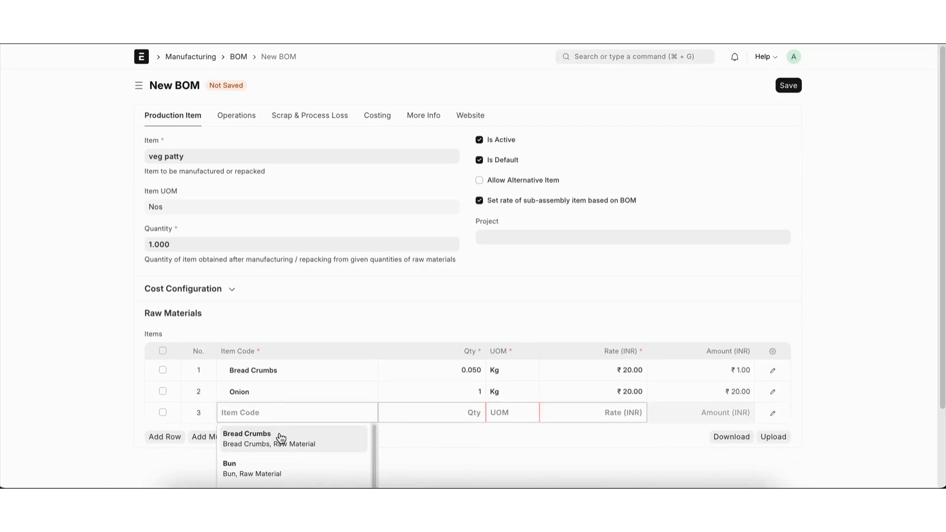
{"action": "type", "text": "po"}
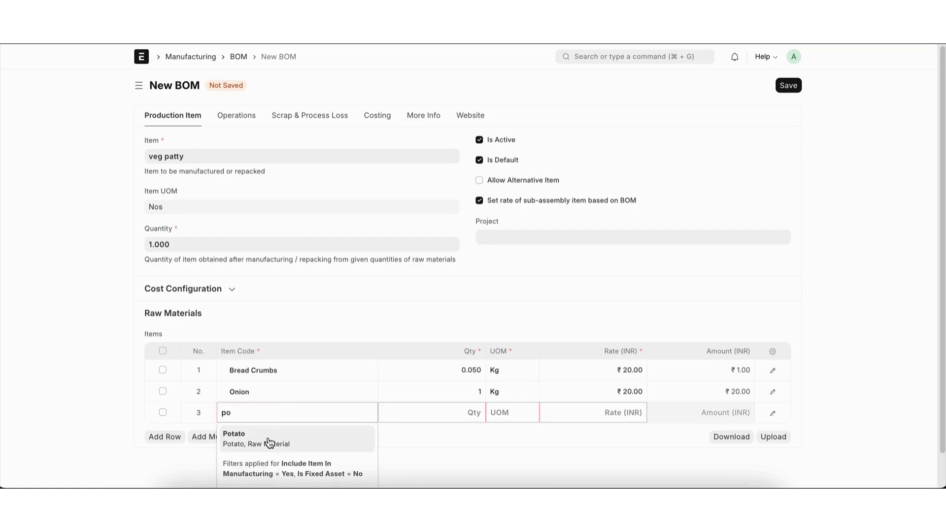
{"action": "left_click", "coordinate": [269, 440]}
Step: Set the raw material quantities in the veg patty BOM to 0.02 for Onion and 0.2 for Potato
{"action": "left_click", "coordinate": [461, 397]}
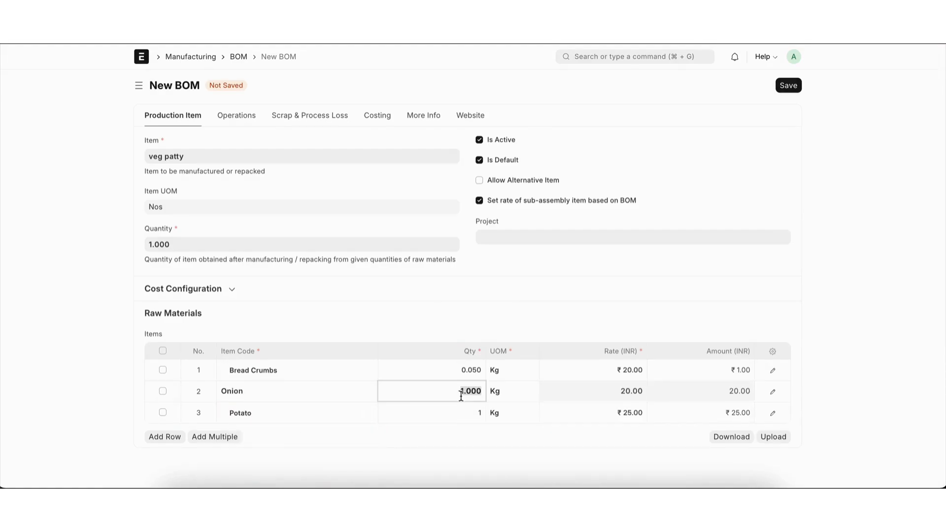
{"action": "type", "text": "0.02"}
{"action": "left_click", "coordinate": [463, 413]}
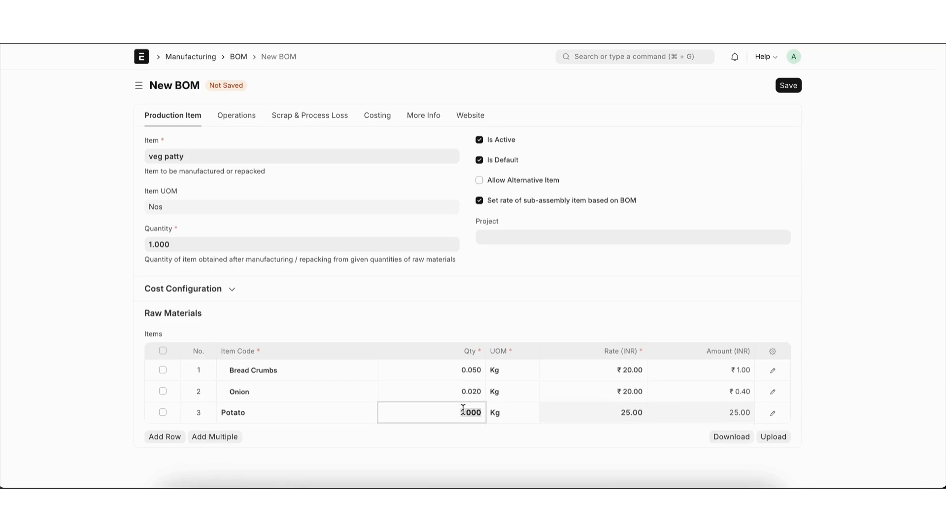
{"action": "type", "text": "0.2"}
{"action": "left_click", "coordinate": [461, 456]}
Step: Save and submit the veg patty BOM
{"action": "key", "text": "ctrl+s"}
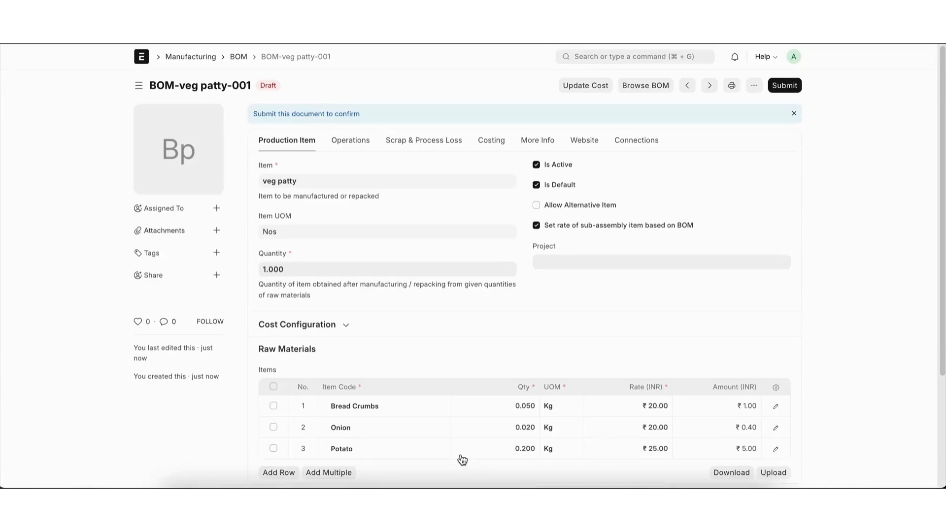
{"action": "key", "text": "ctrl+s"}
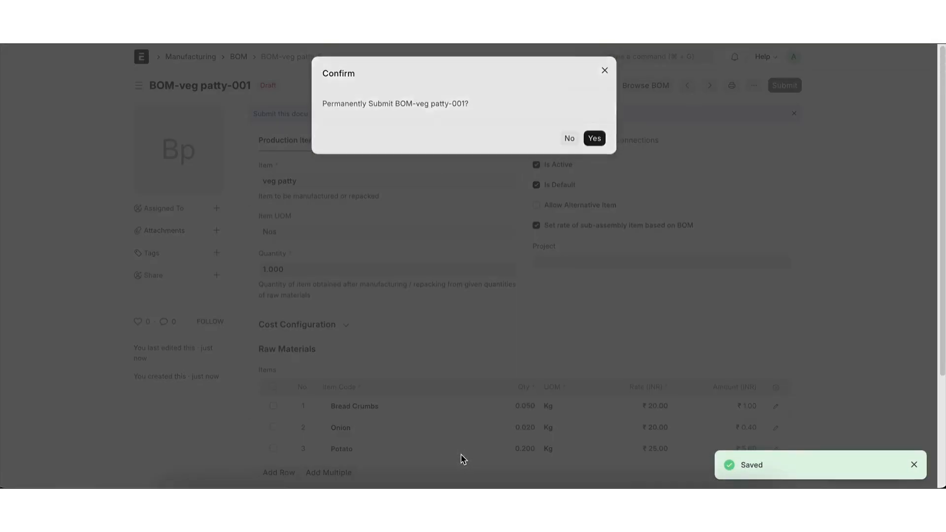
{"action": "key", "text": "ctrl+s"}
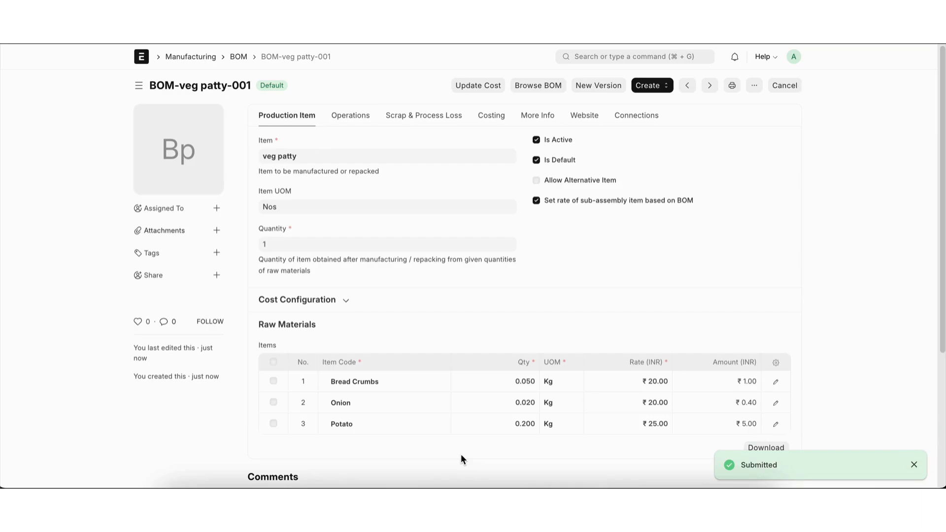
Step: Create a new stock entry with Material Receipt as its stock entry type
{"action": "left_click", "coordinate": [602, 58]}
{"action": "type", "text": "sto"}
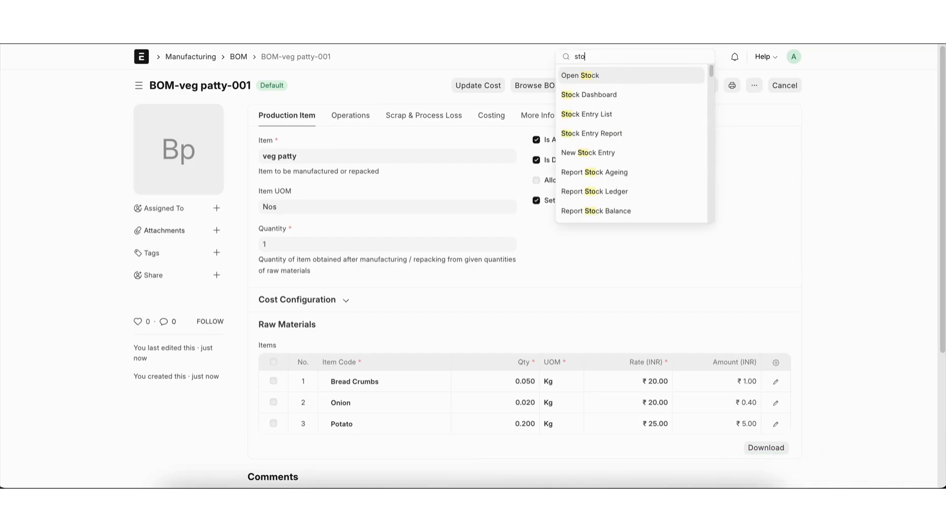
{"action": "type", "text": "ck e"}
{"action": "key", "text": "Return"}
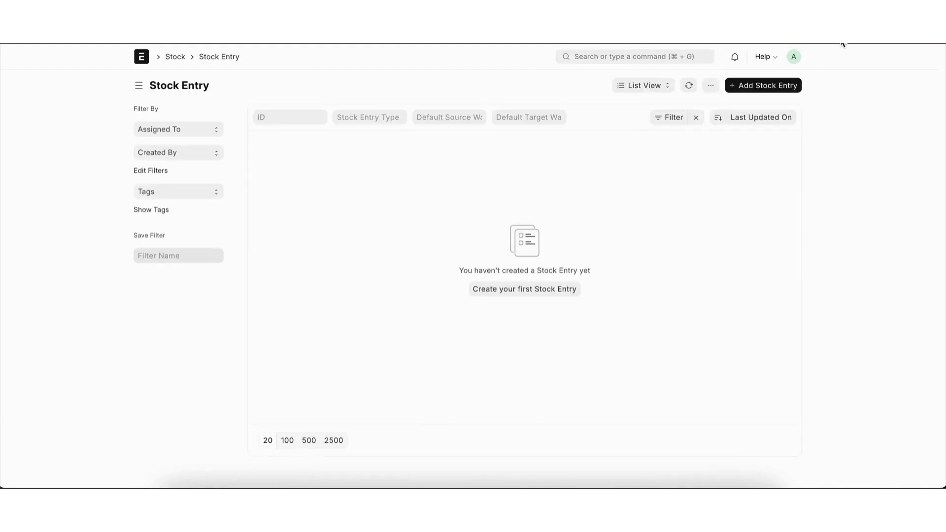
{"action": "left_click", "coordinate": [763, 86]}
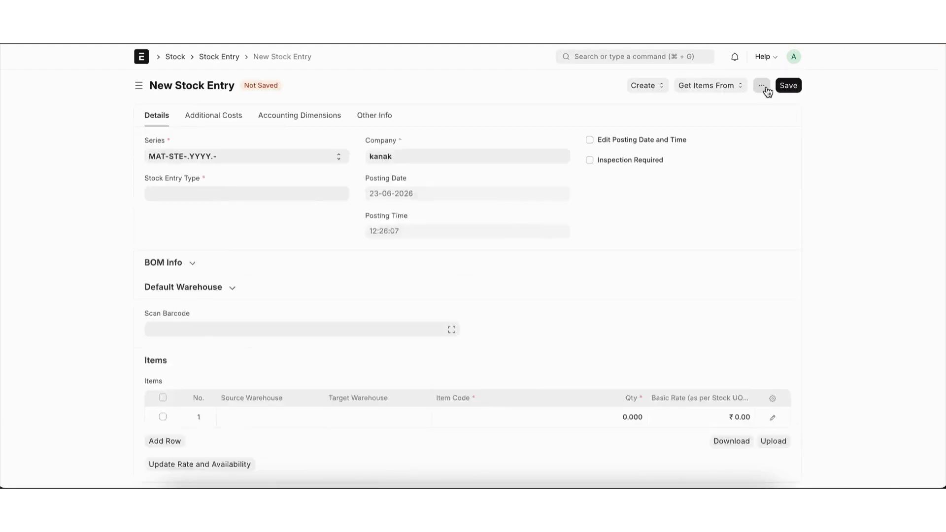
{"action": "left_click", "coordinate": [245, 193]}
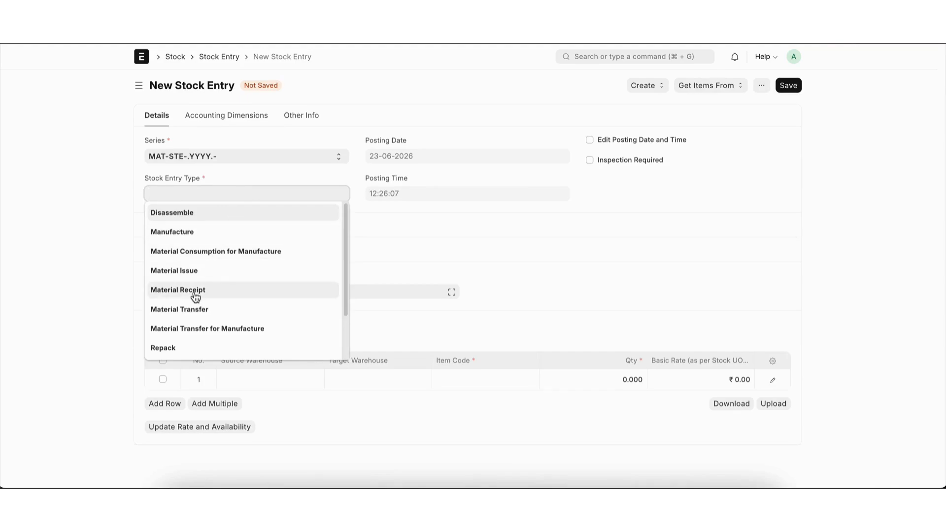
{"action": "left_click", "coordinate": [196, 295]}
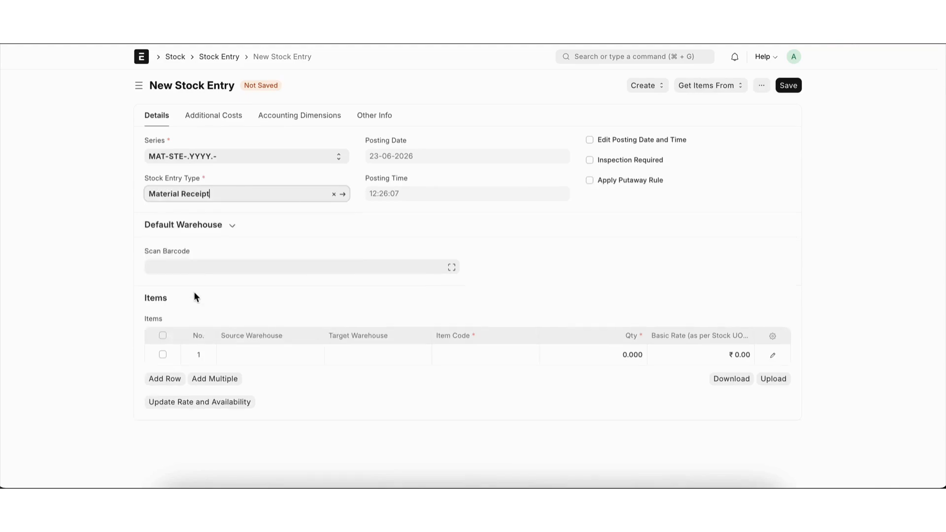
Step: Fill the first item row of the stock entry with Bread Crumbs and target warehouse Finished Goods - K
{"action": "left_click", "coordinate": [339, 358]}
{"action": "left_click", "coordinate": [352, 377]}
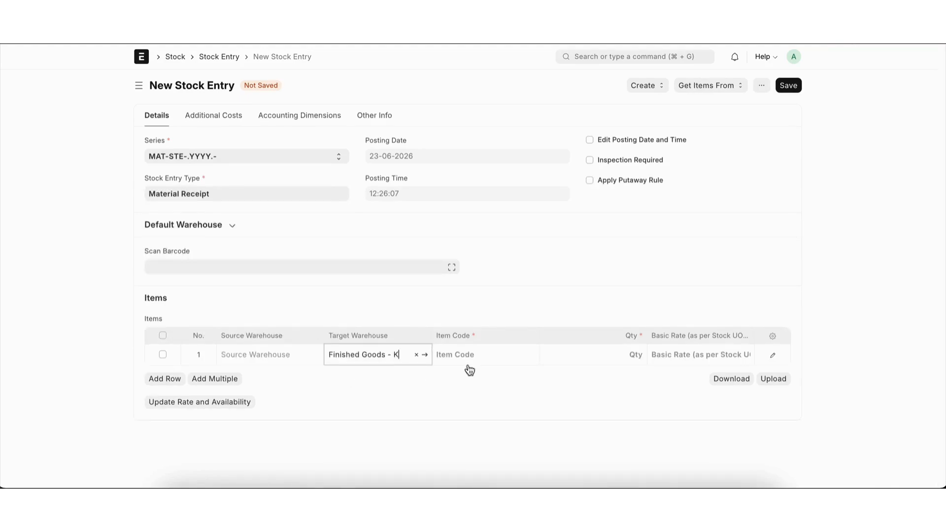
{"action": "left_click", "coordinate": [469, 358]}
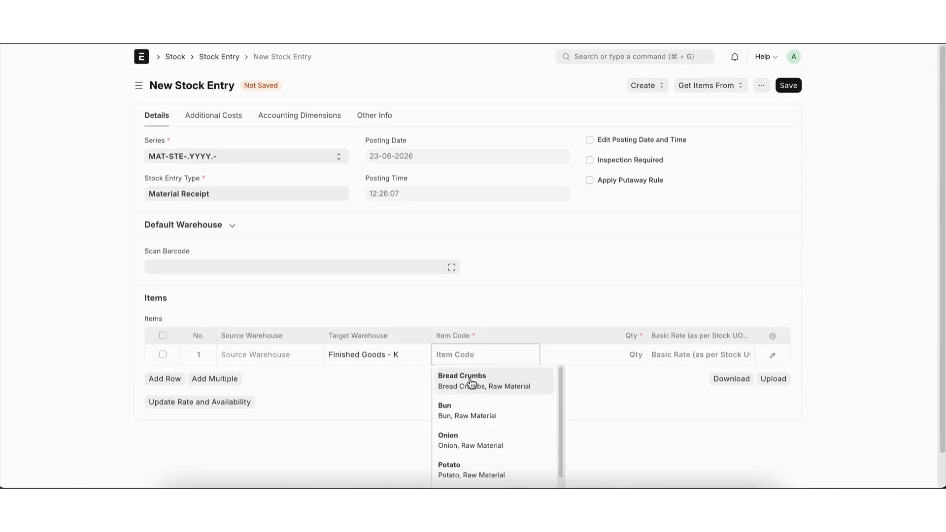
{"action": "left_click", "coordinate": [470, 382]}
Step: Add a second item row for Potato with target warehouse Finished Goods - K
{"action": "left_click", "coordinate": [167, 380]}
{"action": "left_click", "coordinate": [396, 376]}
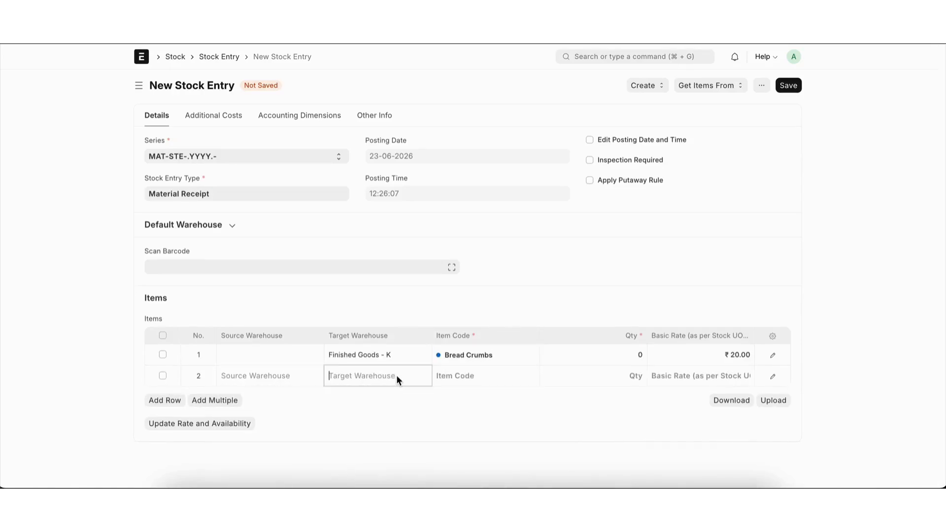
{"action": "left_click", "coordinate": [389, 399]}
{"action": "left_click", "coordinate": [486, 376]}
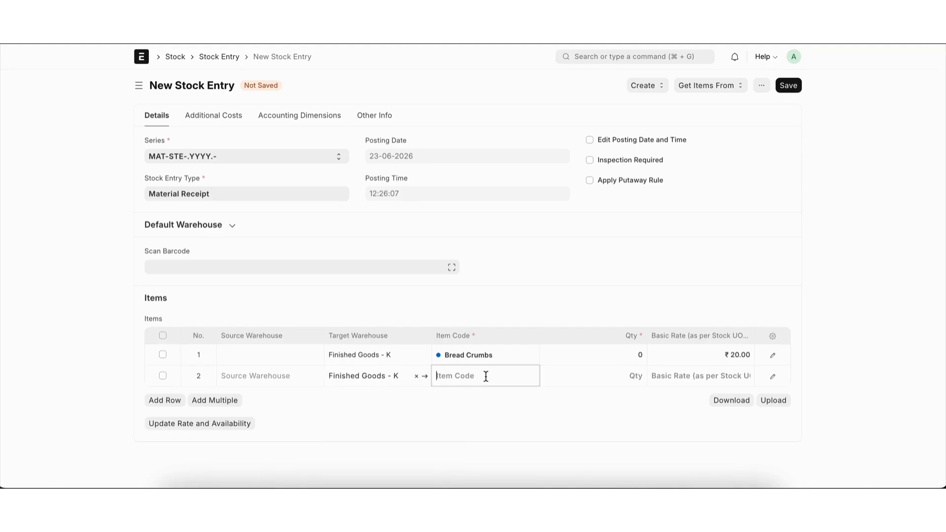
{"action": "type", "text": "po"}
{"action": "left_click", "coordinate": [482, 398]}
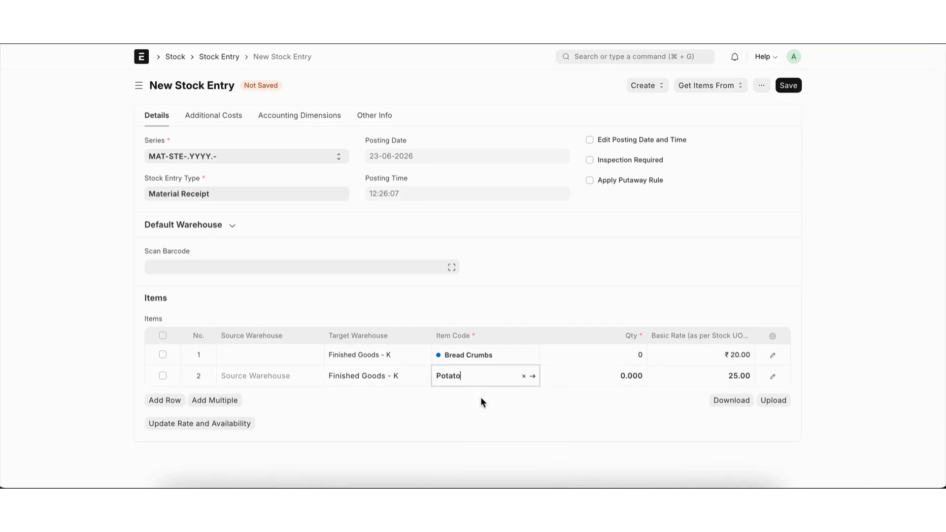
Step: Add a third item row for Onion with target warehouse Finished Goods - K
{"action": "left_click", "coordinate": [171, 407]}
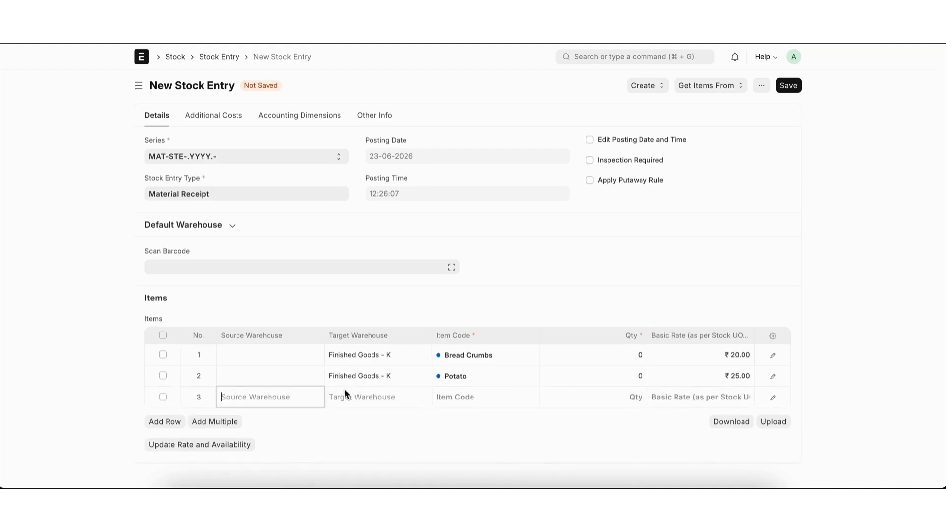
{"action": "left_click", "coordinate": [361, 398]}
{"action": "left_click", "coordinate": [369, 427]}
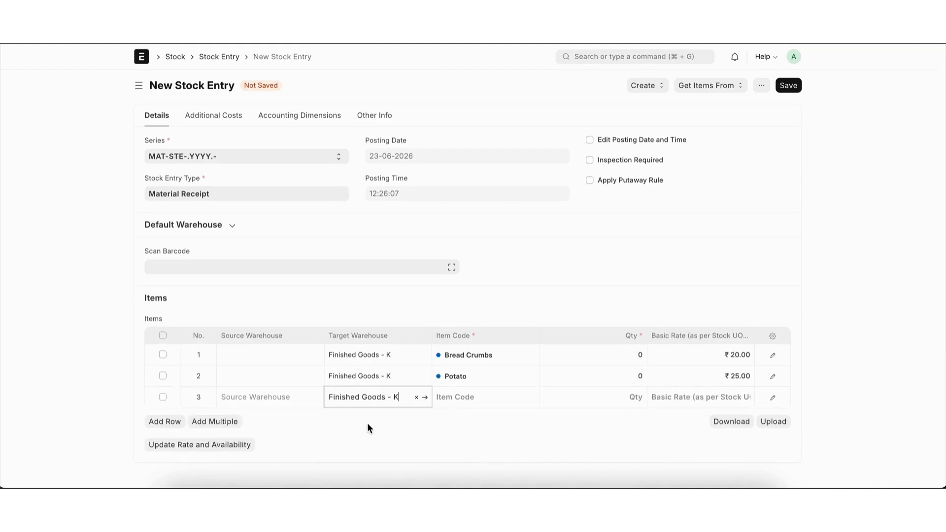
{"action": "left_click", "coordinate": [465, 399]}
{"action": "type", "text": "o"}
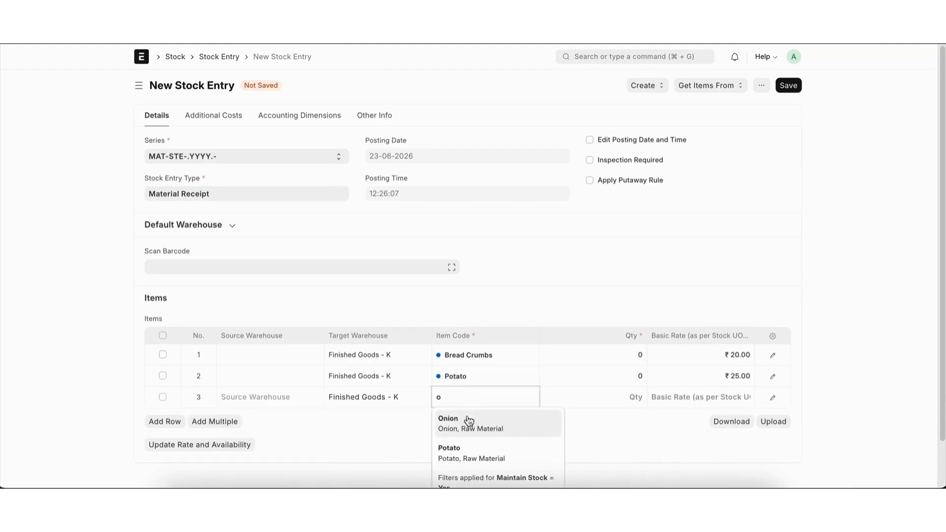
{"action": "left_click", "coordinate": [469, 422]}
Step: Add a fourth item row for Bun with target warehouse Finished Goods - K
{"action": "left_click", "coordinate": [153, 423]}
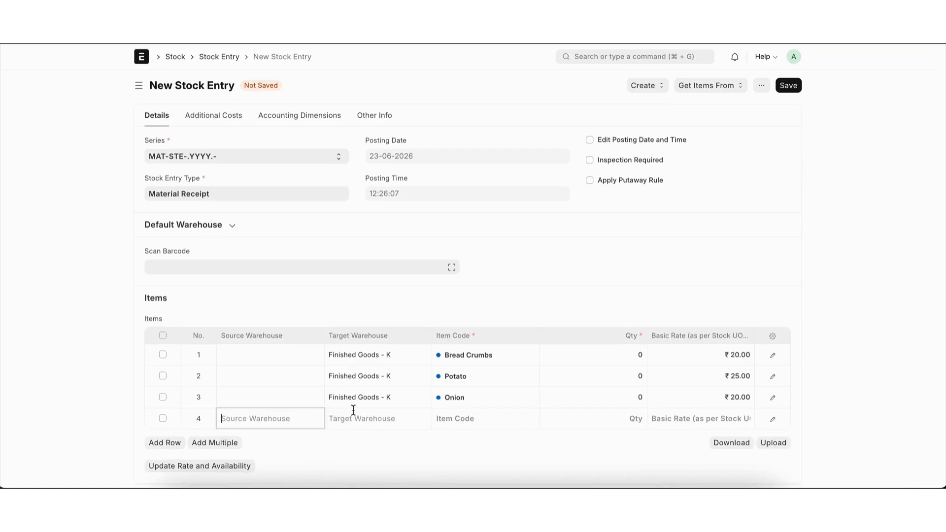
{"action": "left_click", "coordinate": [355, 415]}
{"action": "left_click", "coordinate": [362, 441]}
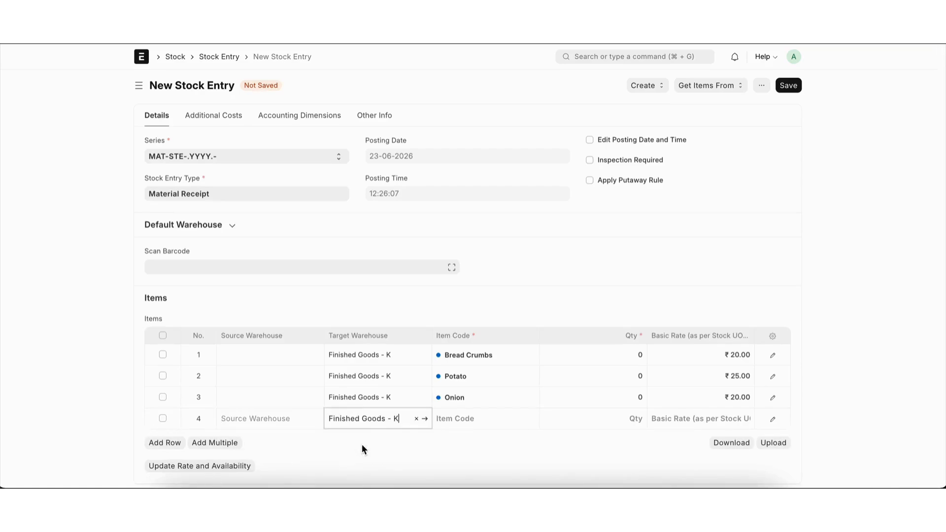
{"action": "left_click", "coordinate": [487, 422]}
{"action": "type", "text": "bun"}
Step: Set the received quantities to 100 for Bread Crumbs, 50 for Potato, 100 for Onion and 50 for Bun
{"action": "left_click", "coordinate": [610, 353]}
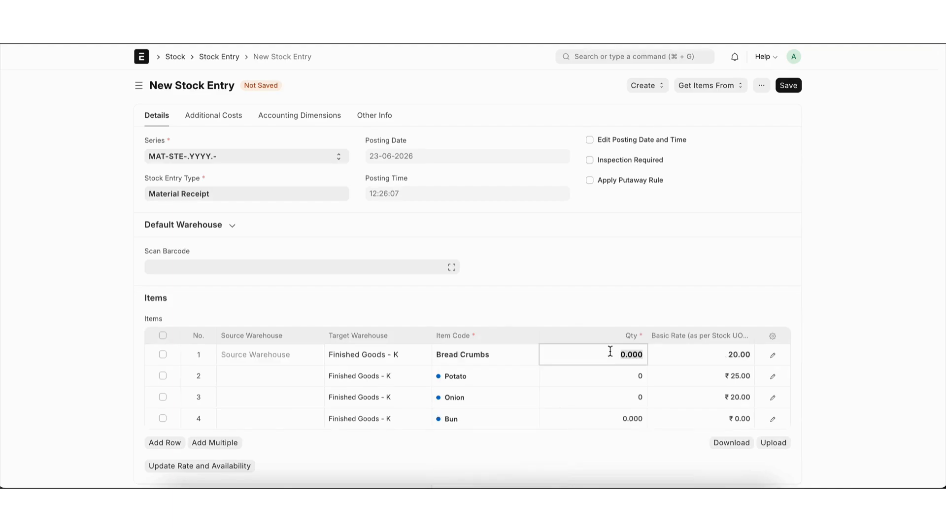
{"action": "type", "text": "100"}
{"action": "left_click", "coordinate": [611, 377]}
{"action": "type", "text": "50"}
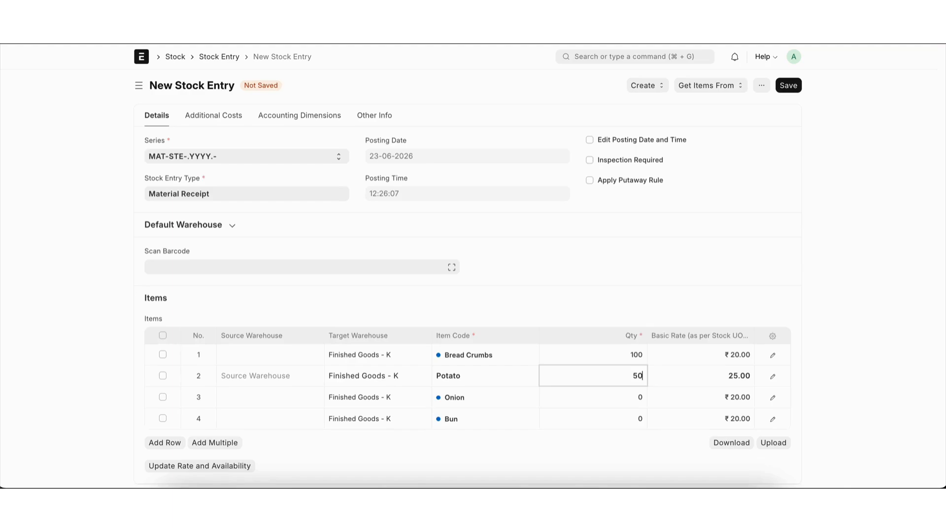
{"action": "left_click", "coordinate": [614, 396]}
{"action": "type", "text": "100"}
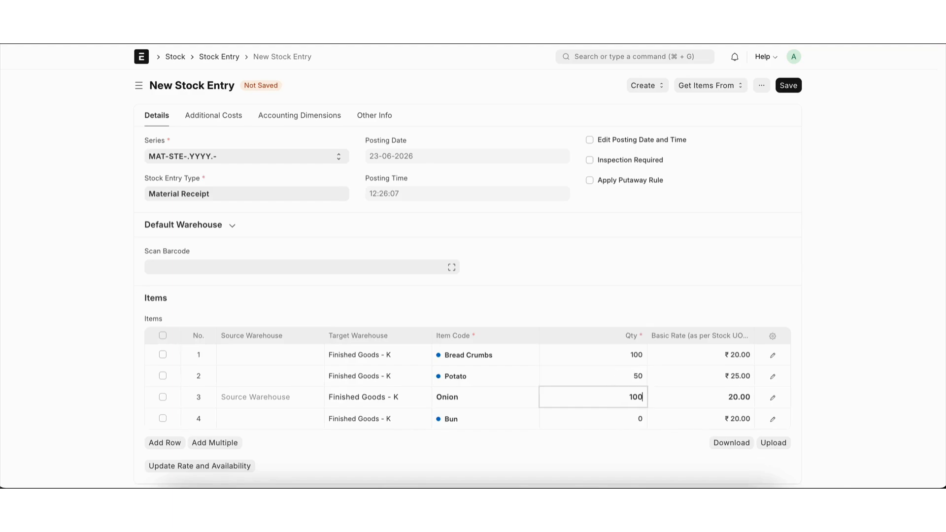
{"action": "left_click", "coordinate": [622, 419]}
{"action": "type", "text": "50"}
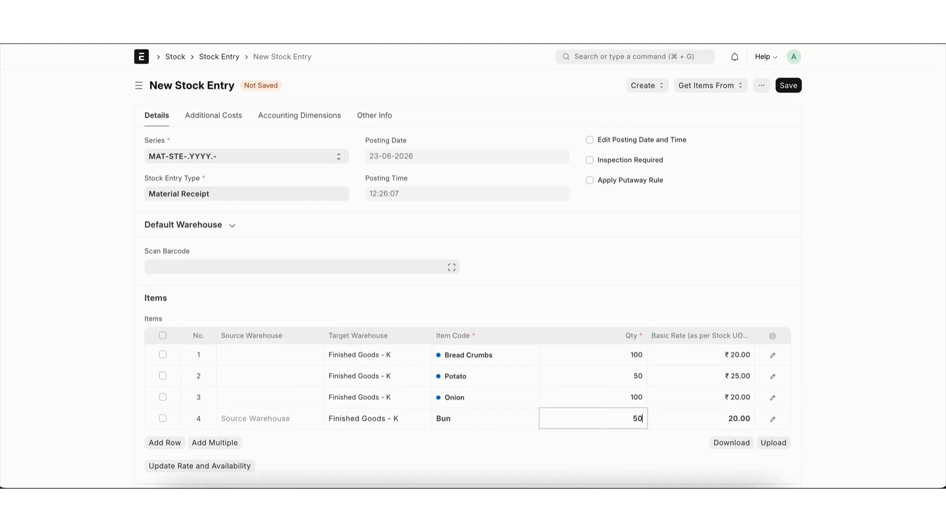
Step: Save and submit the material receipt, and view its stock ledger
{"action": "key", "text": "super+s"}
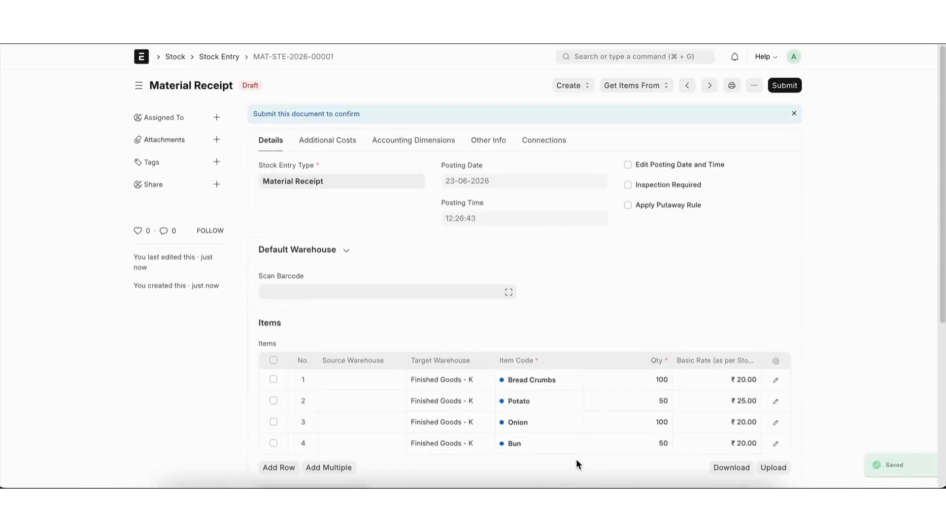
{"action": "key", "text": "super+s"}
{"action": "key", "text": "Return"}
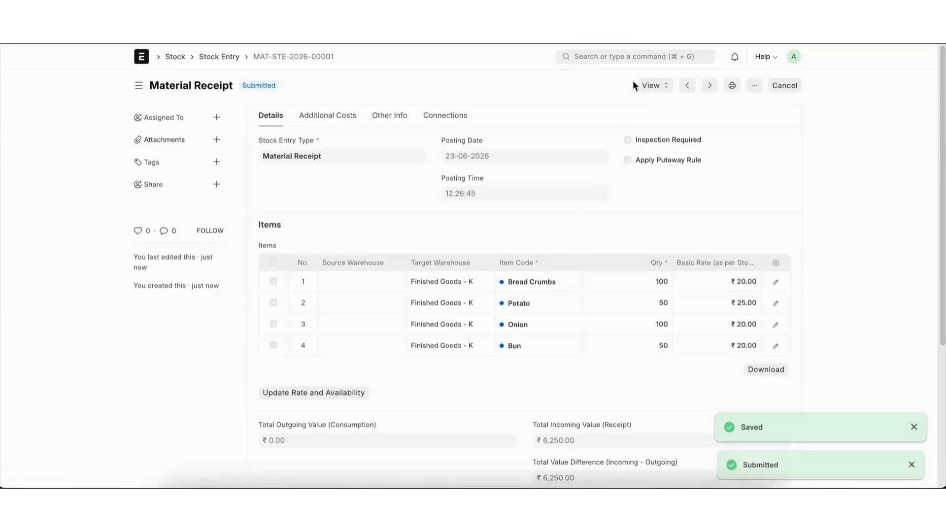
{"action": "left_click", "coordinate": [656, 87]}
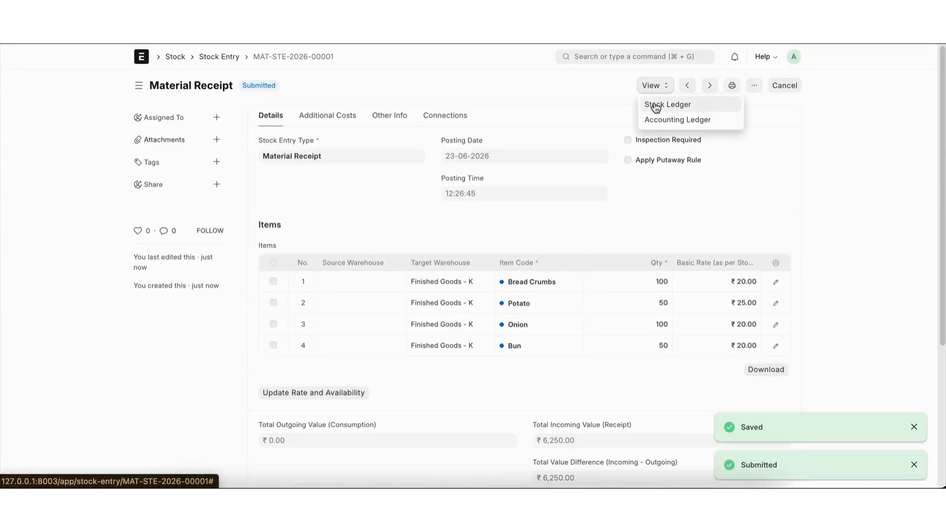
{"action": "left_click", "coordinate": [655, 102]}
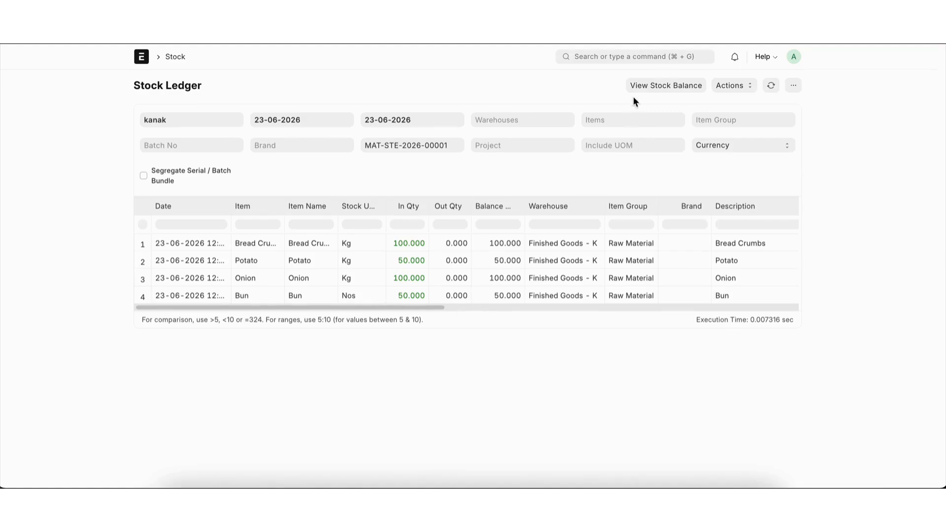
Step: Open the veg patty BOM and create a work order from it for a quantity of 50
{"action": "left_click", "coordinate": [636, 57]}
{"action": "type", "text": "bom"}
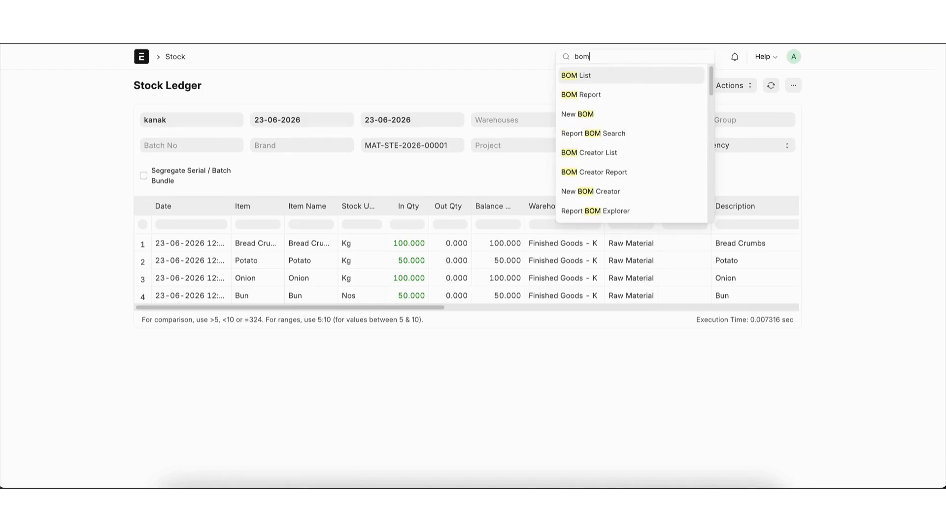
{"action": "key", "text": "Return"}
{"action": "left_click", "coordinate": [380, 165]}
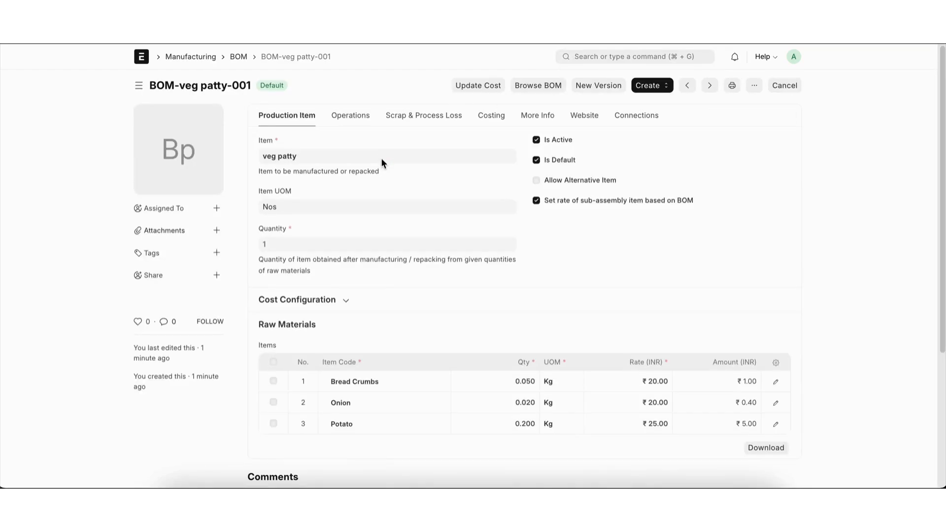
{"action": "left_click", "coordinate": [644, 88]}
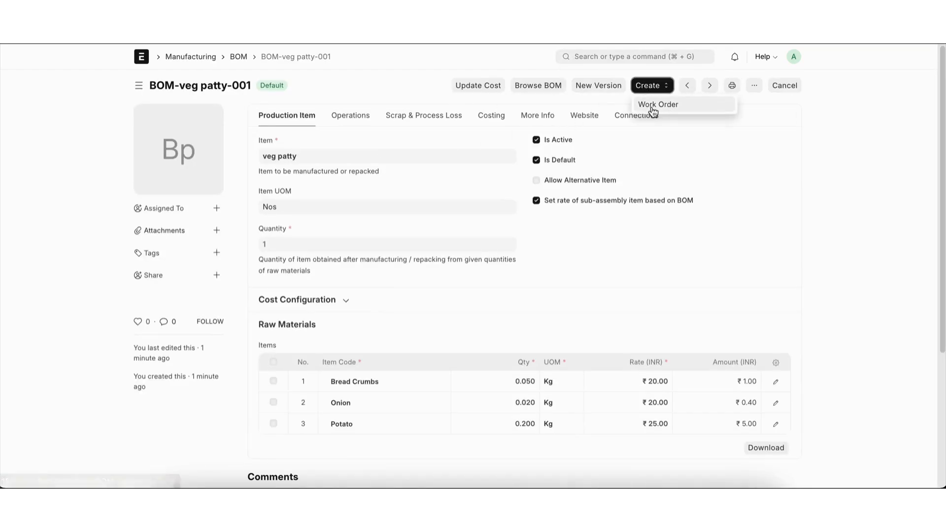
{"action": "left_click", "coordinate": [651, 105]}
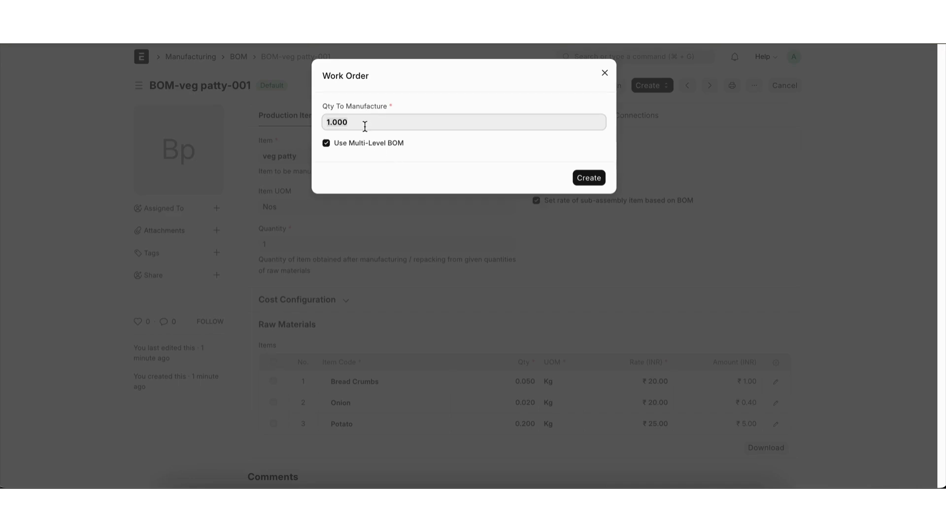
{"action": "type", "text": "50"}
{"action": "left_click", "coordinate": [586, 178]}
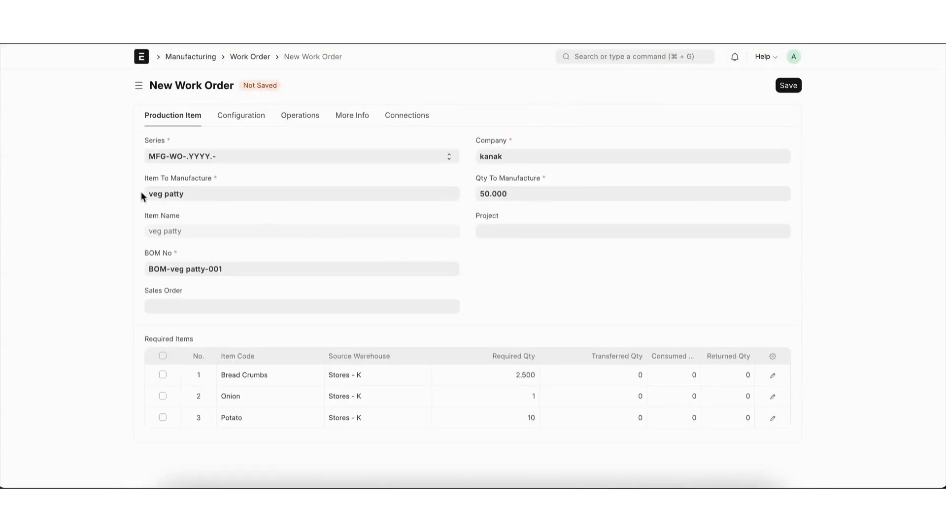
Step: Configure the work order with target warehouse Finished Goods - K and work-in-progress warehouse Goods In Transit - K
{"action": "mouse_move", "coordinate": [172, 196]}
{"action": "left_click", "coordinate": [257, 120]}
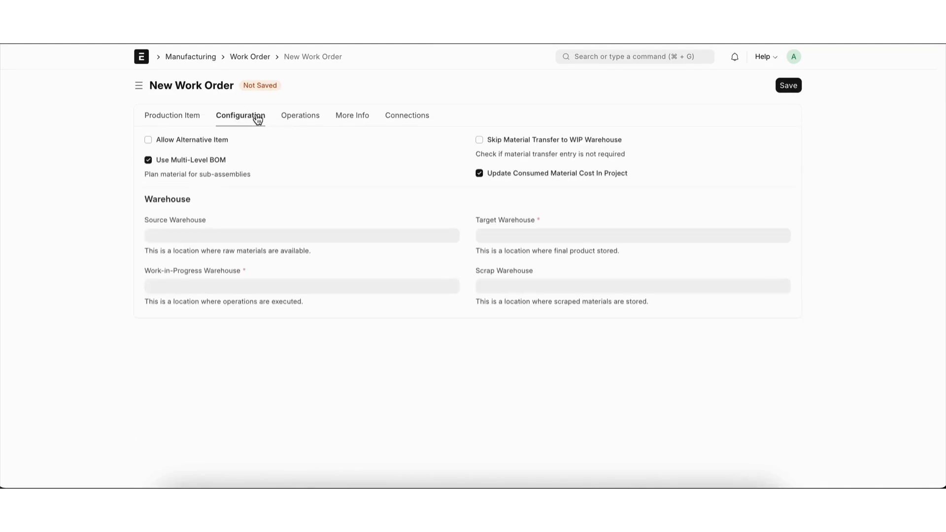
{"action": "left_click", "coordinate": [525, 239]}
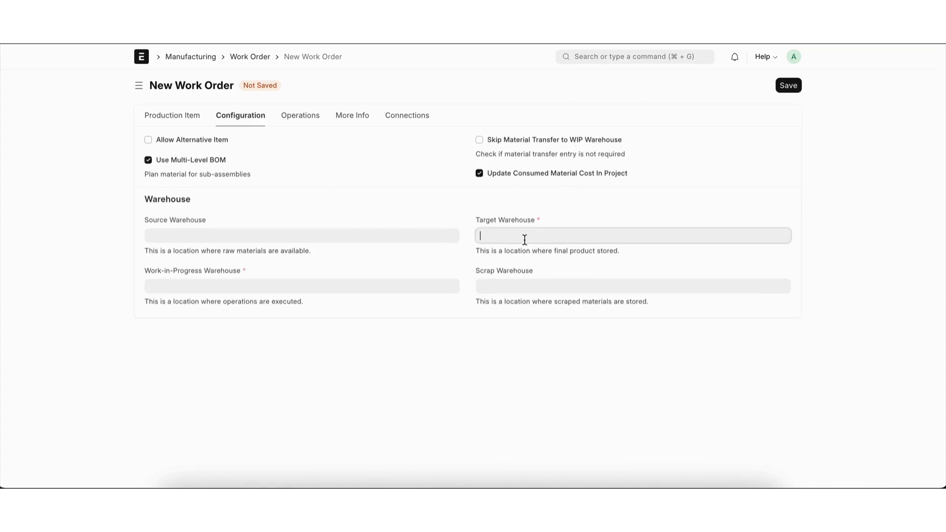
{"action": "left_click", "coordinate": [525, 256]}
{"action": "left_click", "coordinate": [311, 286]}
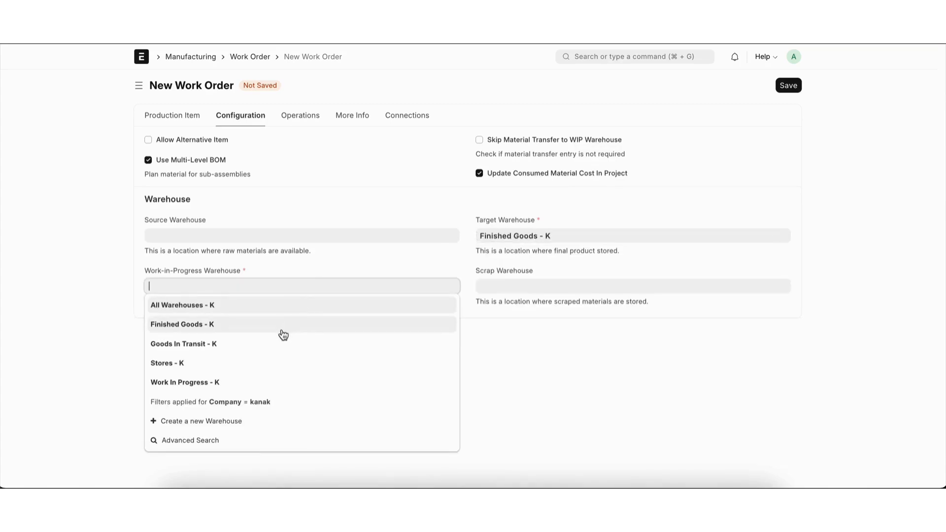
{"action": "left_click", "coordinate": [254, 344]}
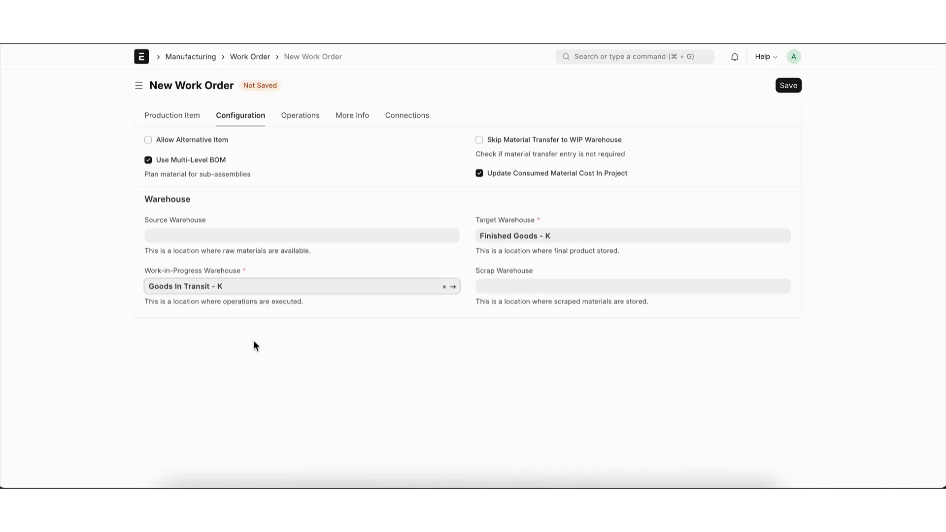
Step: Check the work order's remaining sections, and save and submit the work order
{"action": "left_click", "coordinate": [299, 117]}
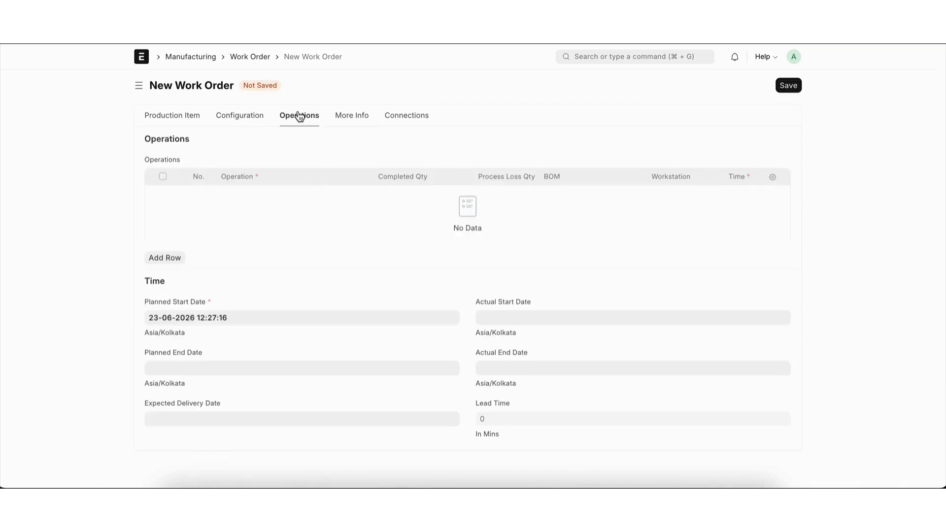
{"action": "left_click", "coordinate": [365, 114]}
{"action": "left_click", "coordinate": [397, 118]}
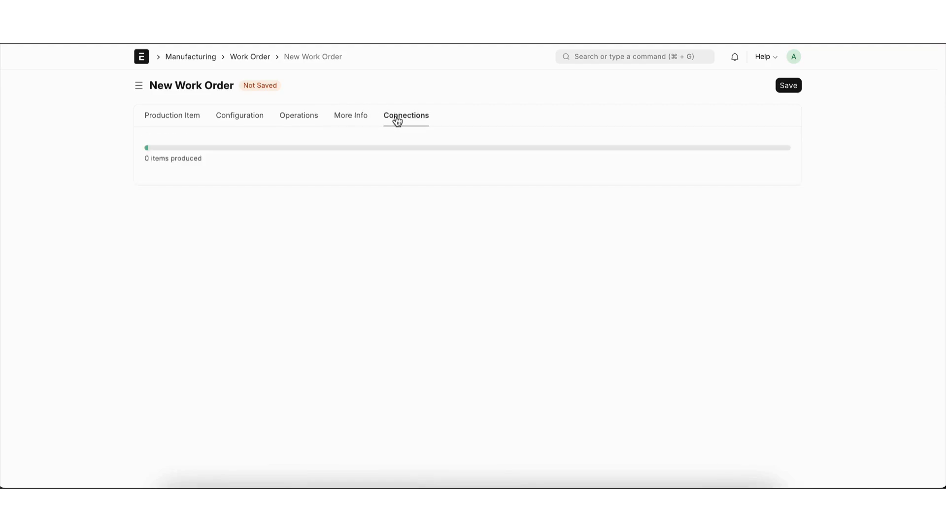
{"action": "left_click", "coordinate": [187, 122]}
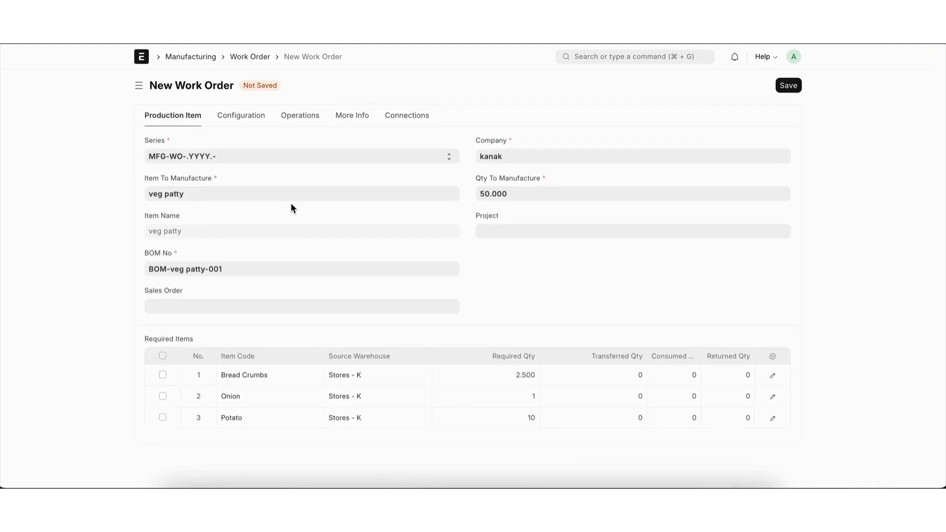
{"action": "key", "text": "super+s"}
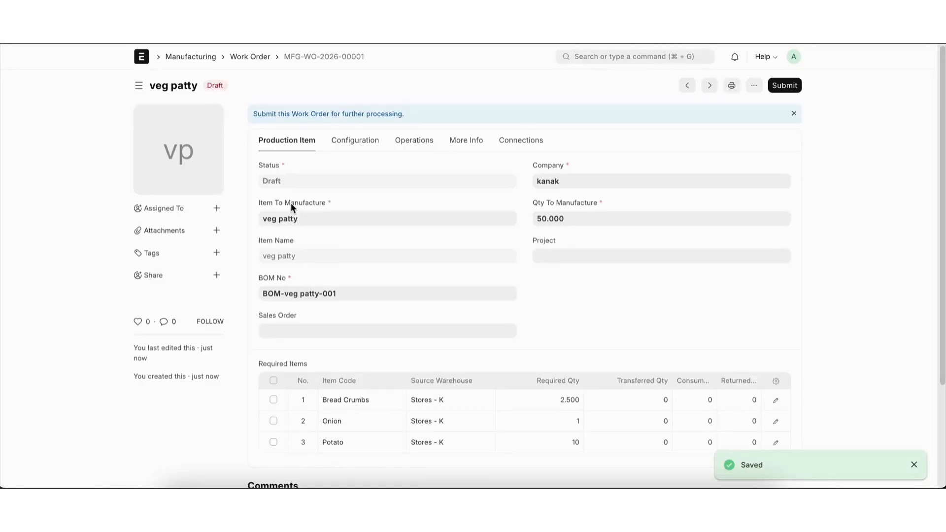
{"action": "key", "text": "super+s"}
{"action": "key", "text": "Return"}
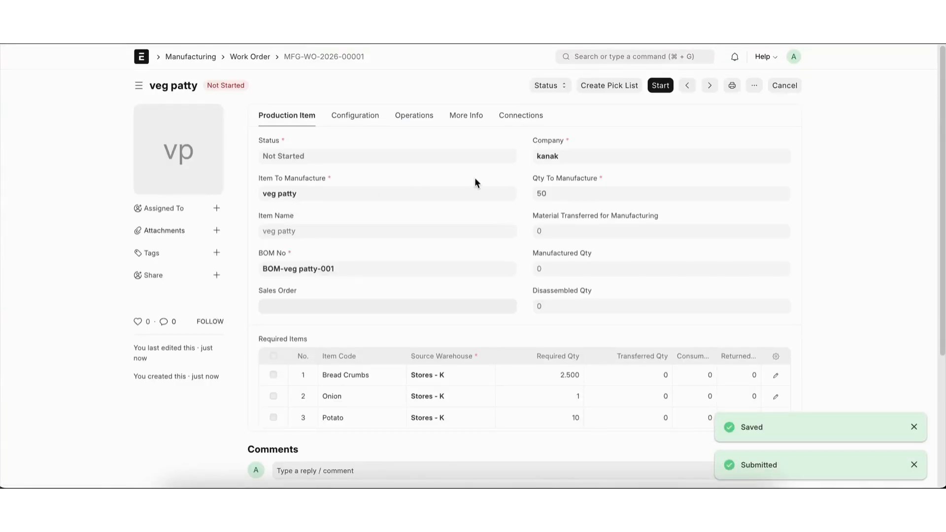
Step: Start the work order, create a material transfer for 50 units and review the transfer's details and items
{"action": "left_click", "coordinate": [664, 88]}
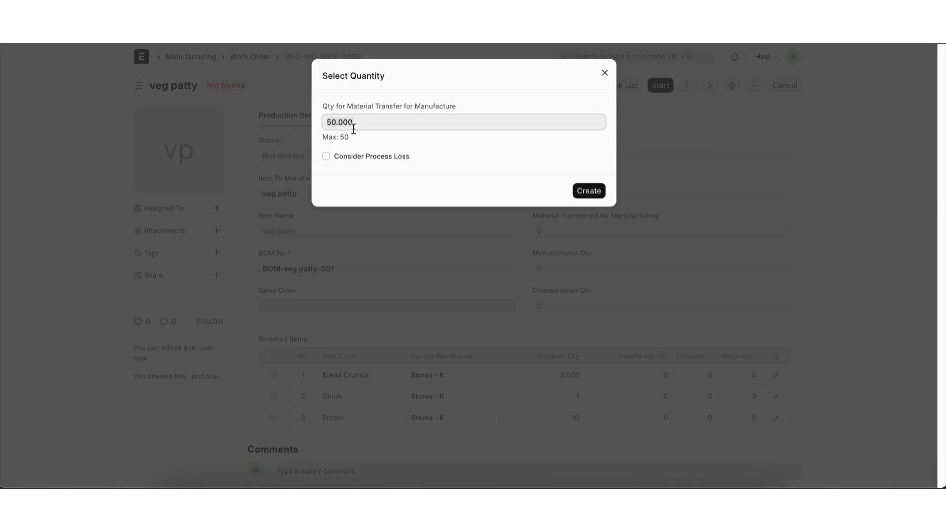
{"action": "left_click", "coordinate": [590, 190]}
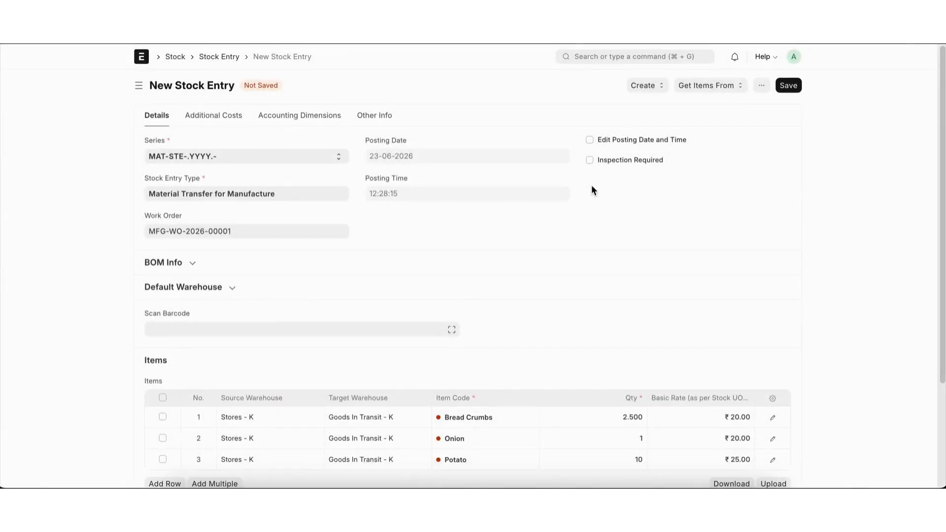
{"action": "scroll", "coordinate": [525, 272], "scroll_direction": "down", "scroll_amount": 5}
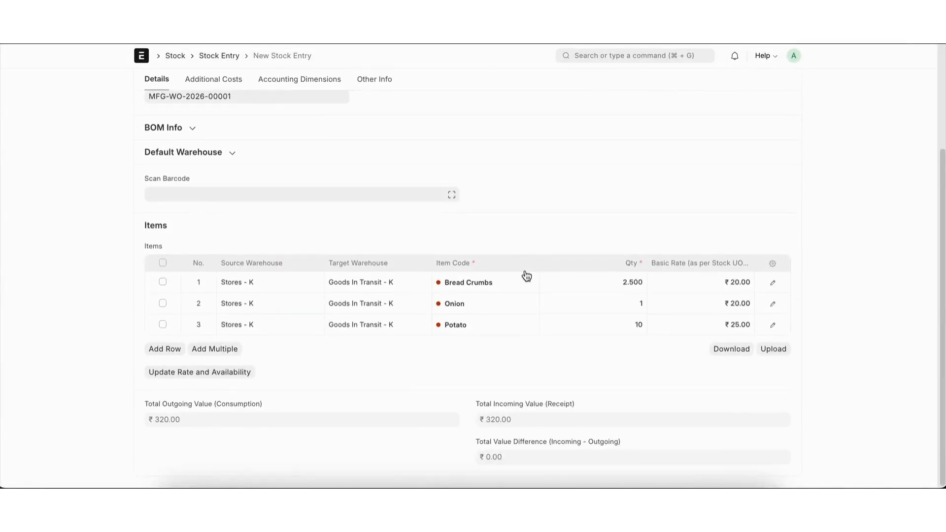
{"action": "scroll", "coordinate": [526, 274], "scroll_direction": "up", "scroll_amount": 5}
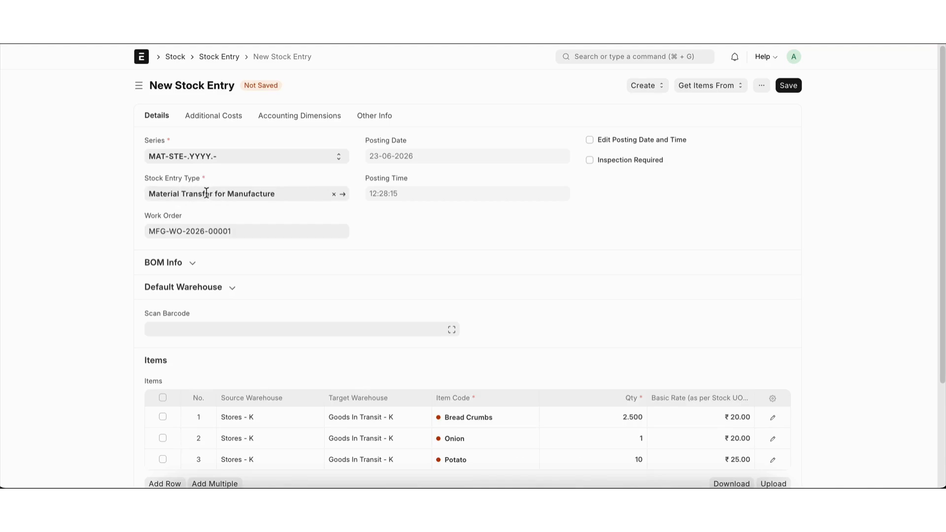
{"action": "scroll", "coordinate": [563, 320], "scroll_direction": "down", "scroll_amount": 3}
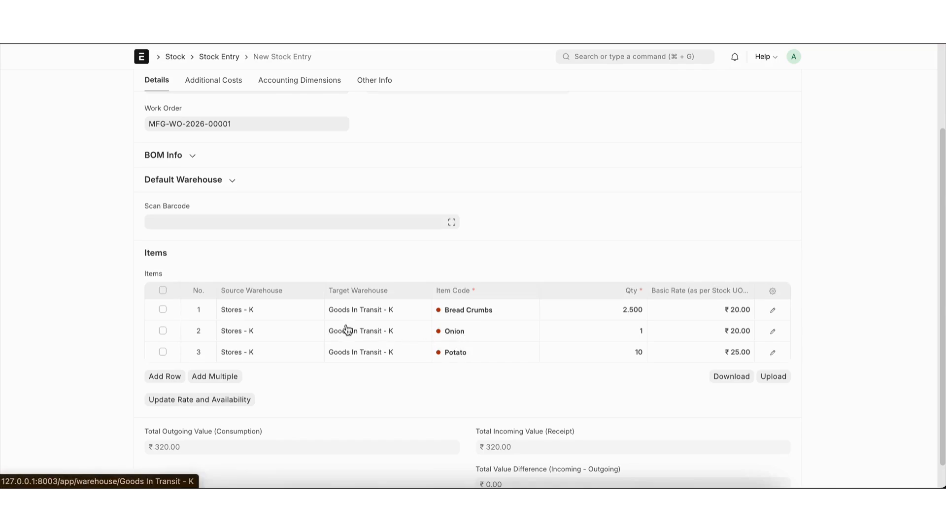
Step: Set the source warehouse to Goods In Transit - K for Bread Crumbs, Onion and Potato in the transfer
{"action": "left_click", "coordinate": [302, 313]}
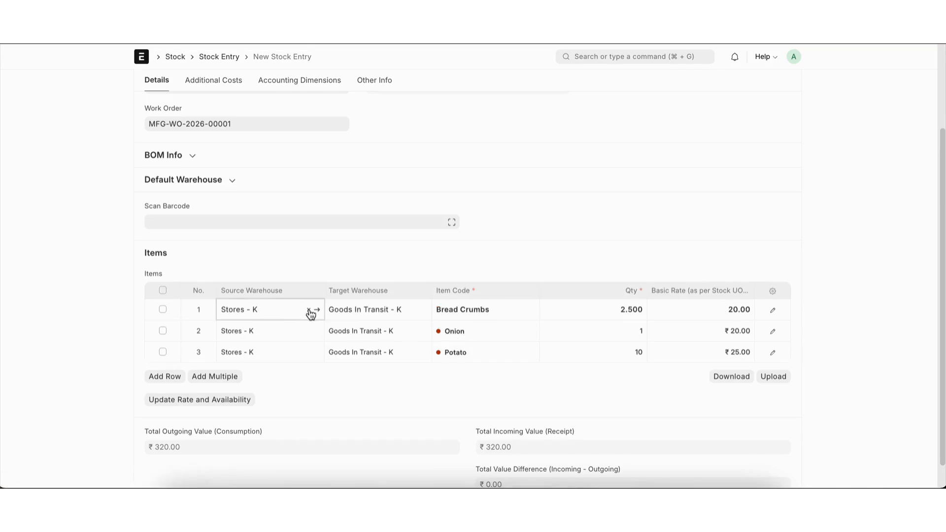
{"action": "left_click", "coordinate": [306, 312]}
{"action": "left_click", "coordinate": [279, 352]}
{"action": "left_click", "coordinate": [301, 331]}
{"action": "left_click", "coordinate": [310, 333]}
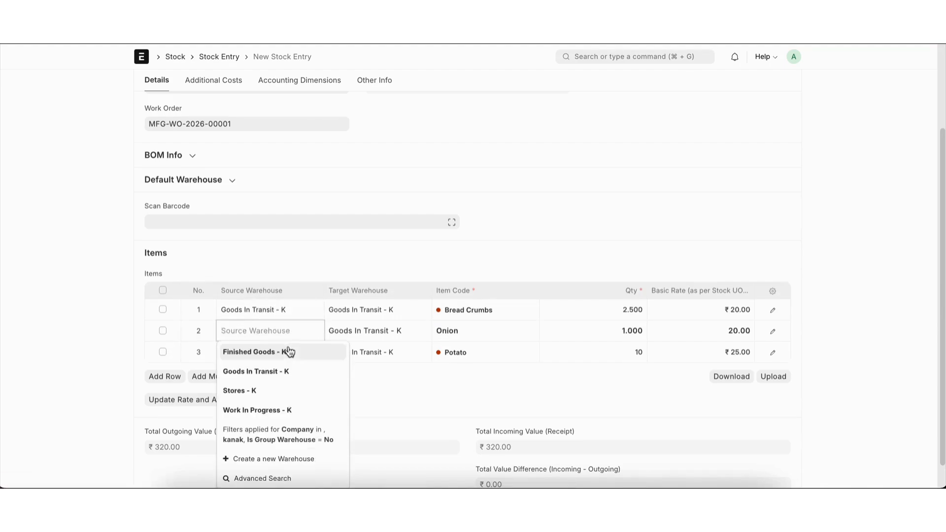
{"action": "left_click", "coordinate": [281, 371]}
{"action": "left_click", "coordinate": [312, 356]}
{"action": "left_click", "coordinate": [309, 352]}
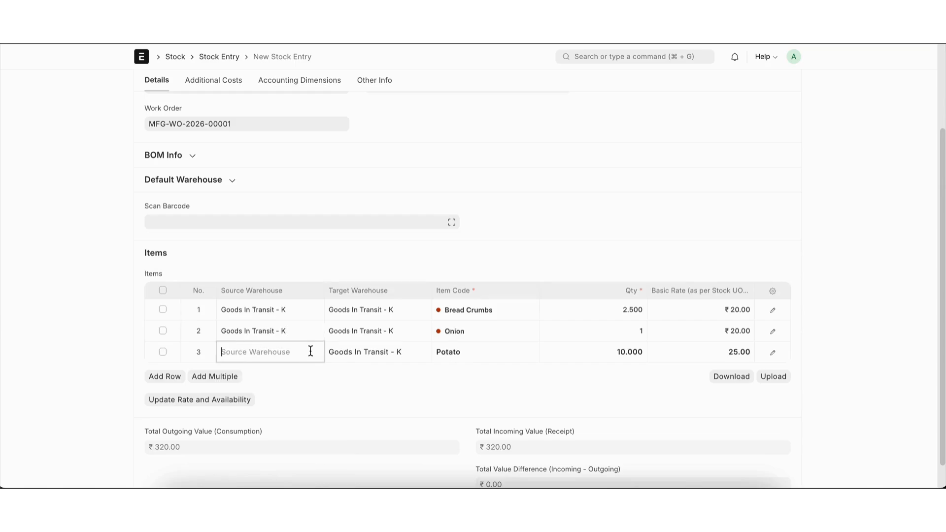
{"action": "left_click", "coordinate": [311, 389]}
Step: Try to save and submit the material transfer with Goods In Transit - K as the source warehouse
{"action": "key", "text": "ctrl+s"}
{"action": "key", "text": "ctrl+s"}
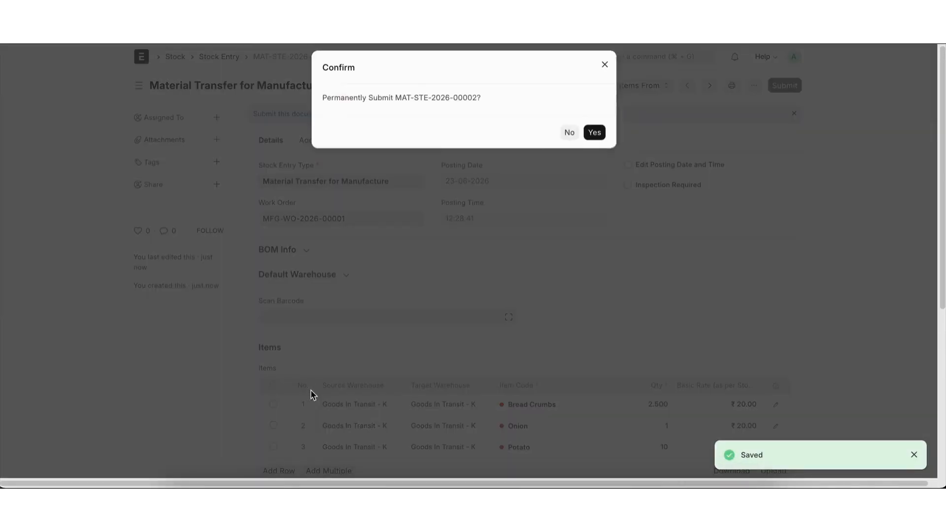
{"action": "key", "text": "Return"}
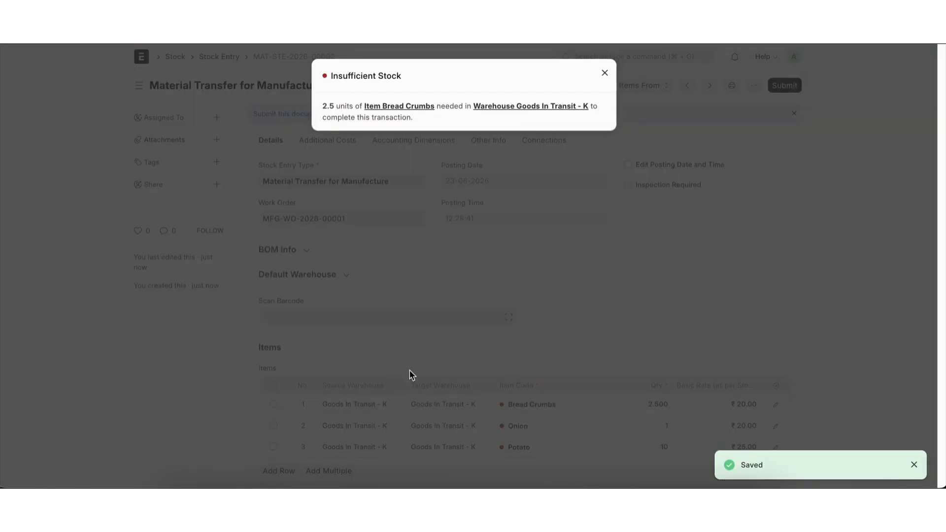
{"action": "key", "text": "Escape"}
Step: Set the source warehouse to Finished Goods - K for the Bread Crumbs, Onion and Potato rows
{"action": "scroll", "coordinate": [411, 375], "scroll_direction": "down", "scroll_amount": 2}
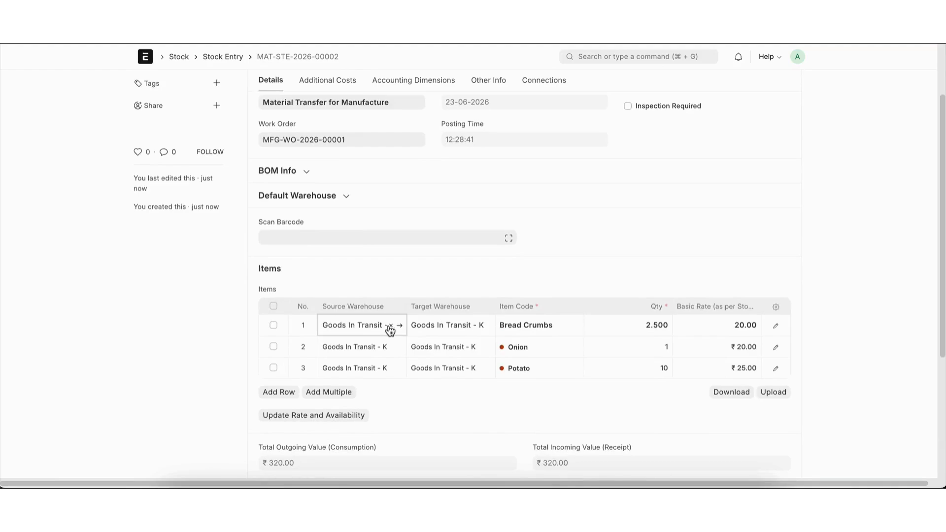
{"action": "left_click", "coordinate": [392, 325]}
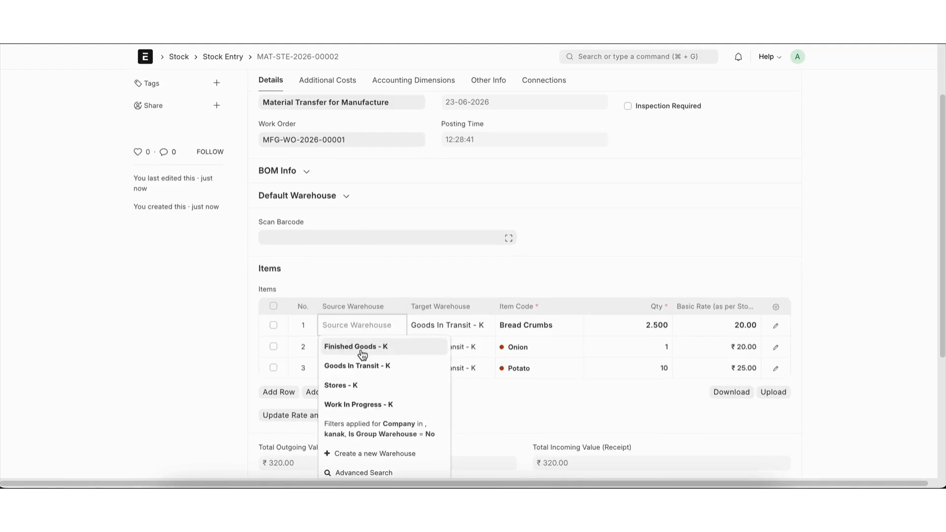
{"action": "left_click", "coordinate": [362, 348]}
{"action": "left_click", "coordinate": [394, 354]}
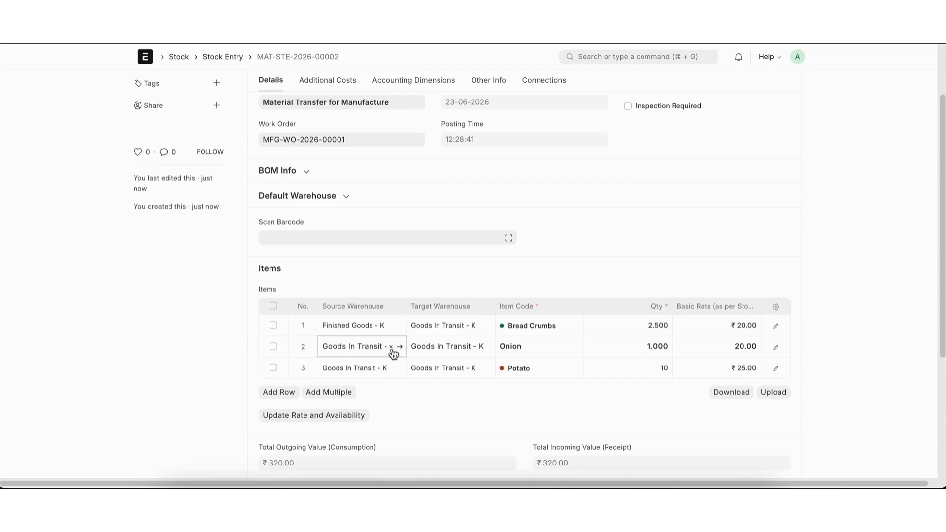
{"action": "left_click", "coordinate": [391, 348]}
{"action": "left_click", "coordinate": [365, 371]}
{"action": "left_click", "coordinate": [392, 370]}
{"action": "left_click", "coordinate": [392, 372]}
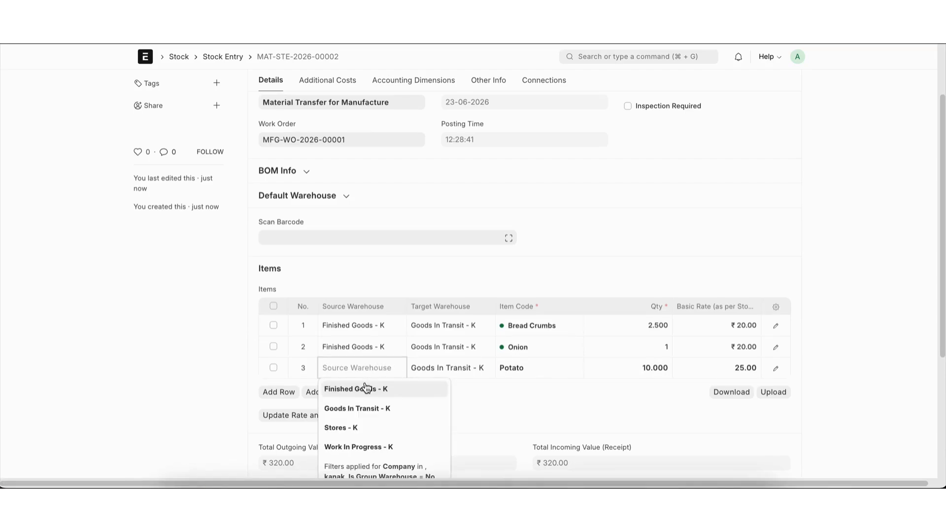
{"action": "left_click", "coordinate": [365, 389]}
Step: Save and submit the material transfer, view its stock ledger, and return to the stock entry
{"action": "key", "text": "super+s"}
{"action": "key", "text": "super+s"}
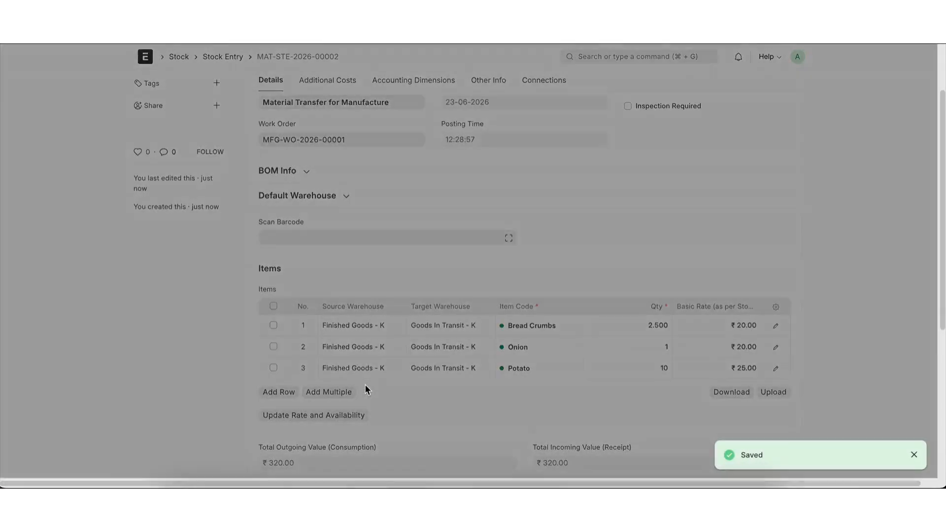
{"action": "key", "text": "Return"}
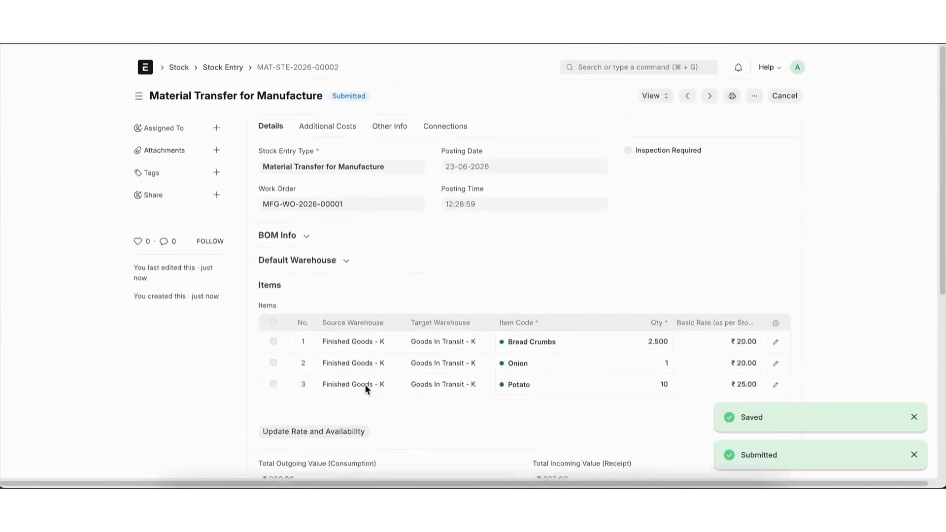
{"action": "left_click", "coordinate": [644, 88]}
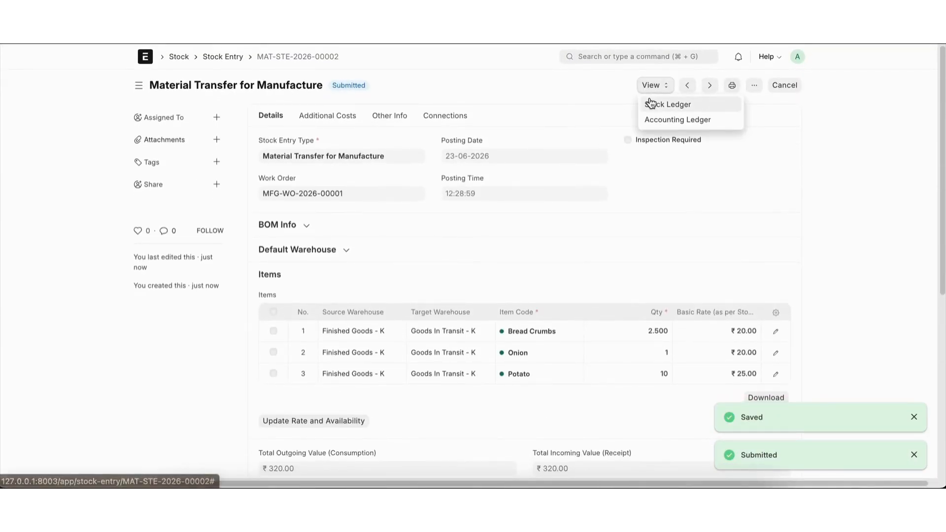
{"action": "left_click", "coordinate": [651, 102]}
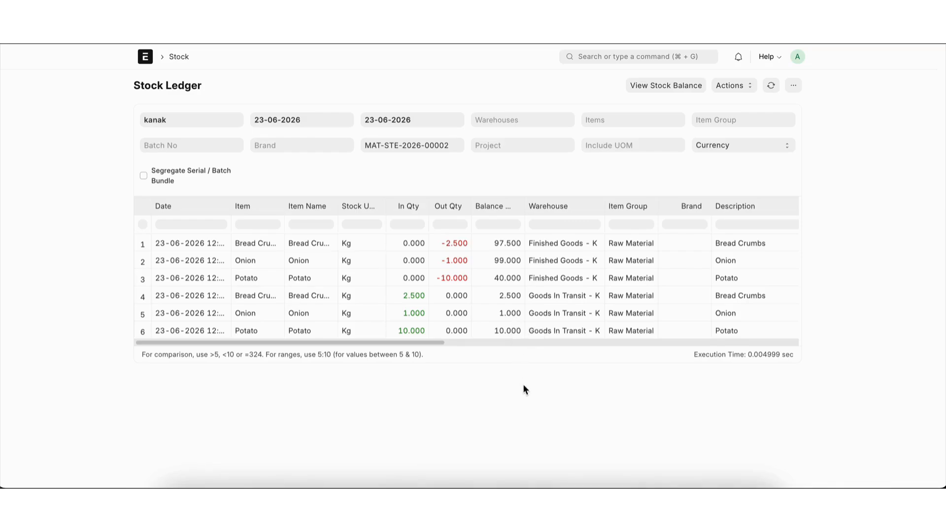
{"action": "scroll", "coordinate": [523, 385], "scroll_direction": "left", "scroll_amount": 5}
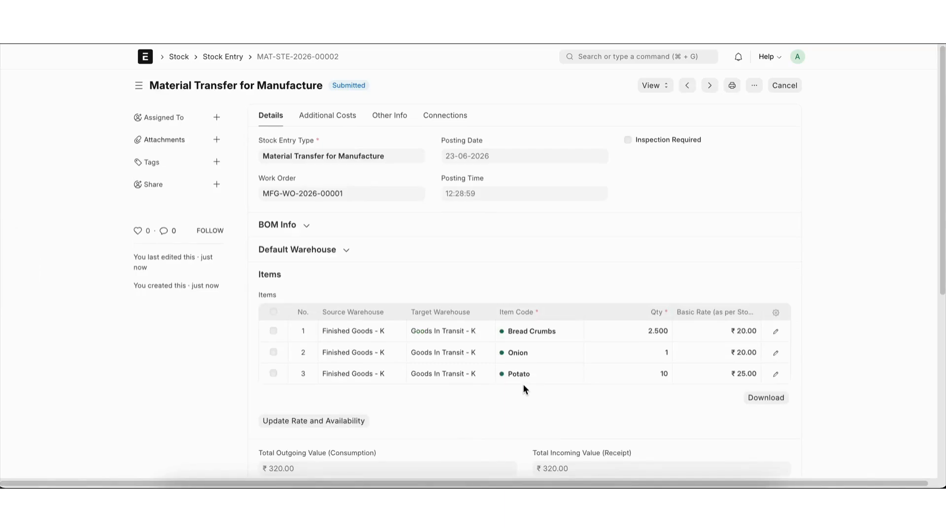
Step: Find the work order list and open the veg patty work order
{"action": "left_click", "coordinate": [638, 55]}
{"action": "type", "text": "work o"}
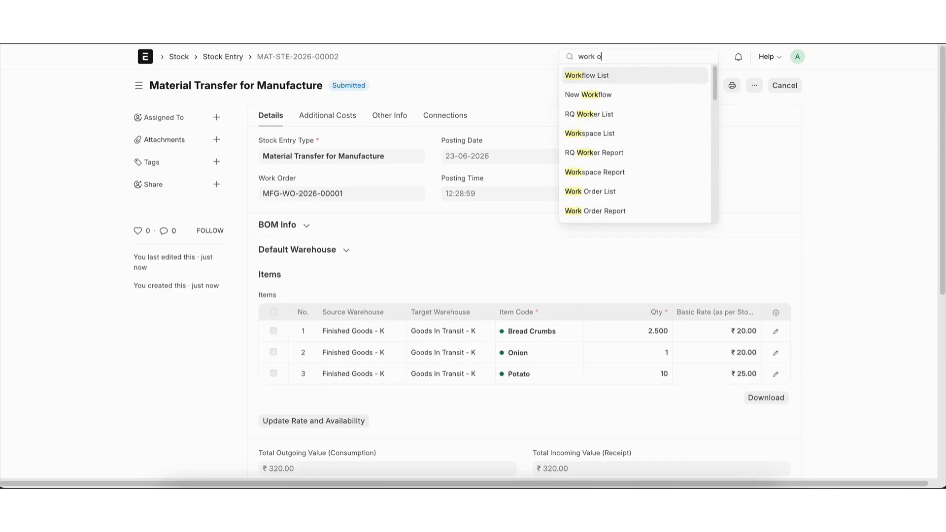
{"action": "key", "text": "Return"}
{"action": "left_click", "coordinate": [436, 165]}
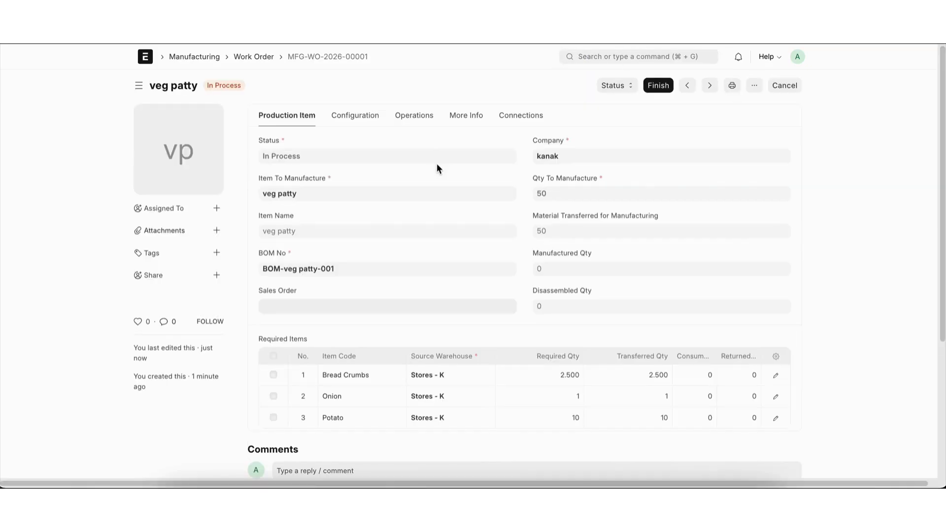
Step: Finish the veg patty work order for a quantity of 50, then save and submit the resulting Manufacture stock entry
{"action": "left_click", "coordinate": [650, 86]}
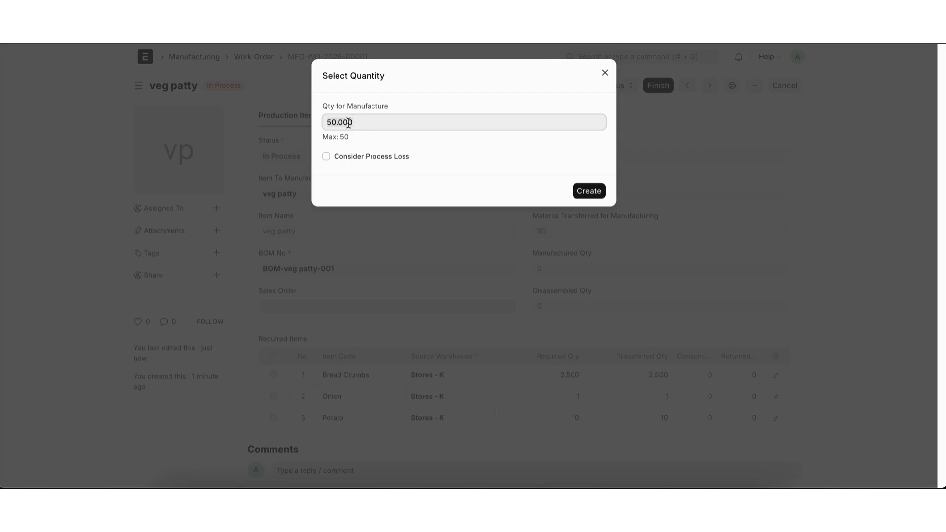
{"action": "left_click", "coordinate": [584, 191]}
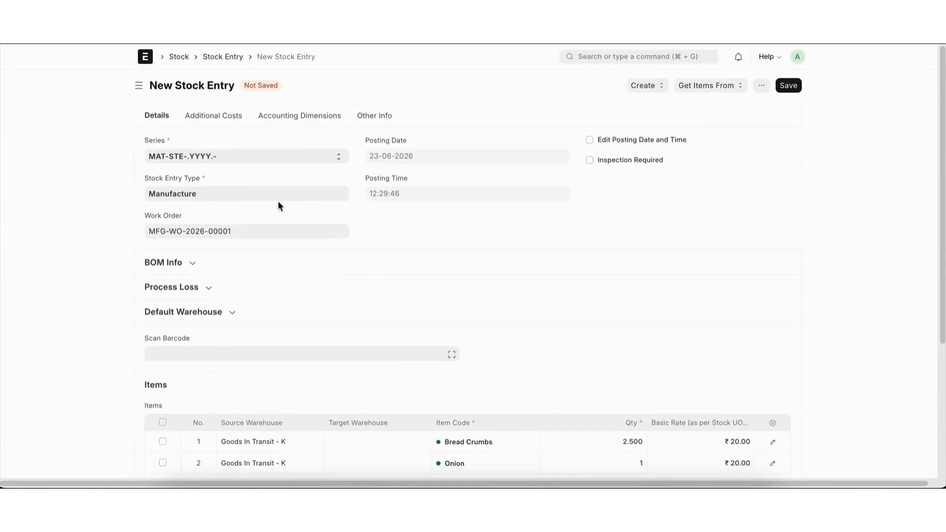
{"action": "left_click", "coordinate": [795, 86]}
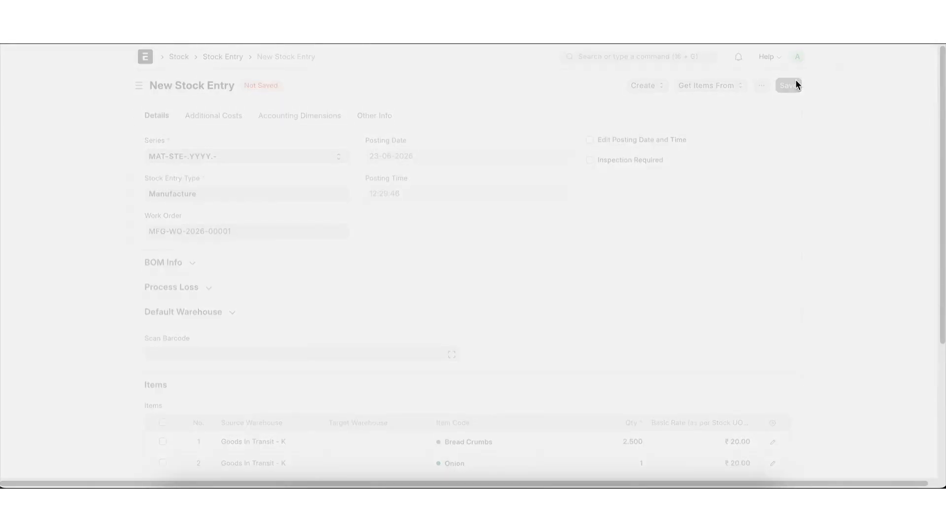
{"action": "left_click", "coordinate": [795, 85]}
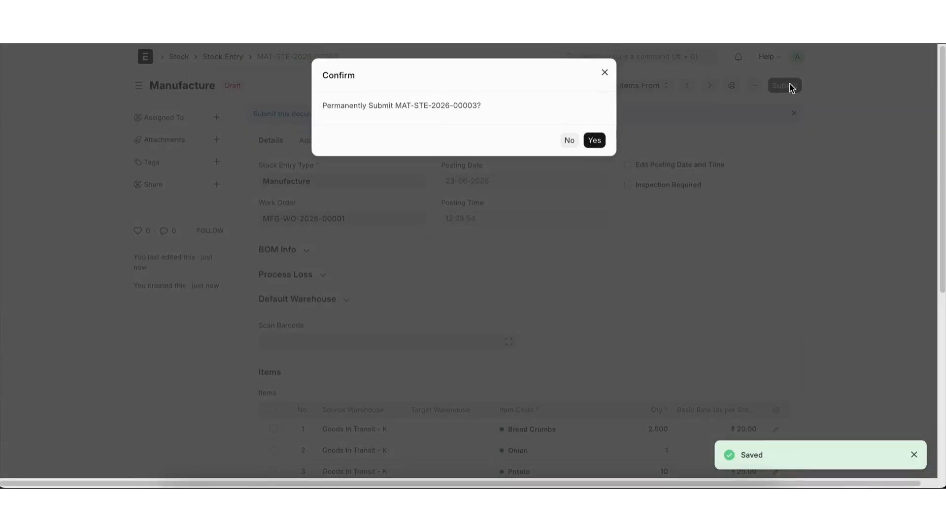
{"action": "left_click", "coordinate": [597, 144]}
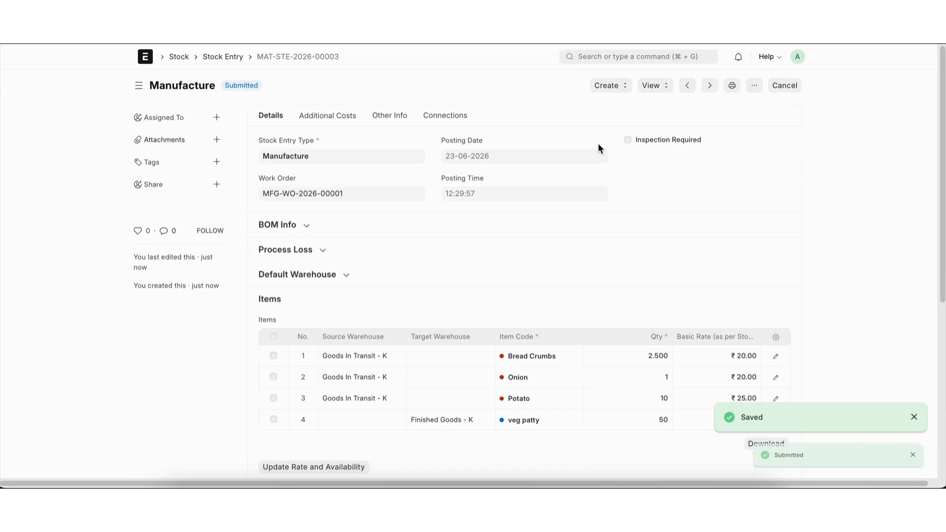
Step: View the stock ledger of the Manufacture entry, and go back through the work order to the work order list
{"action": "left_click", "coordinate": [652, 86]}
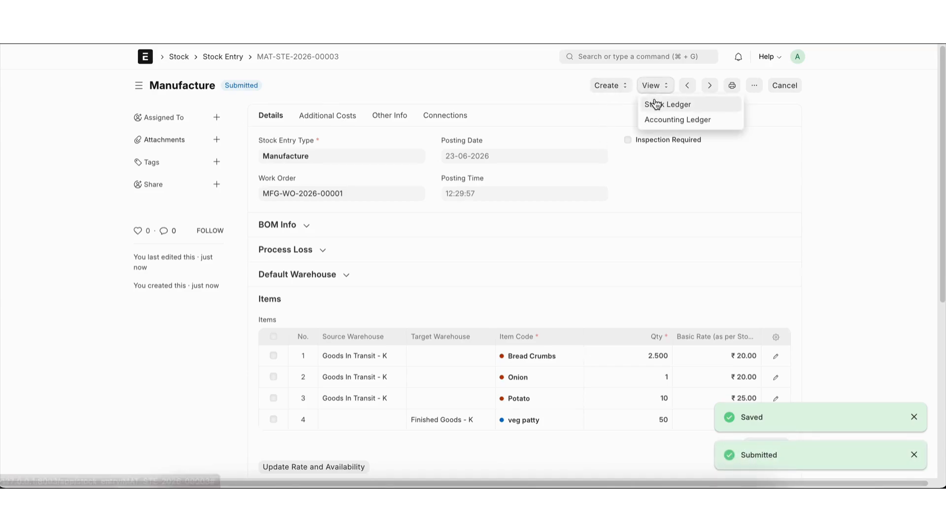
{"action": "left_click", "coordinate": [655, 101]}
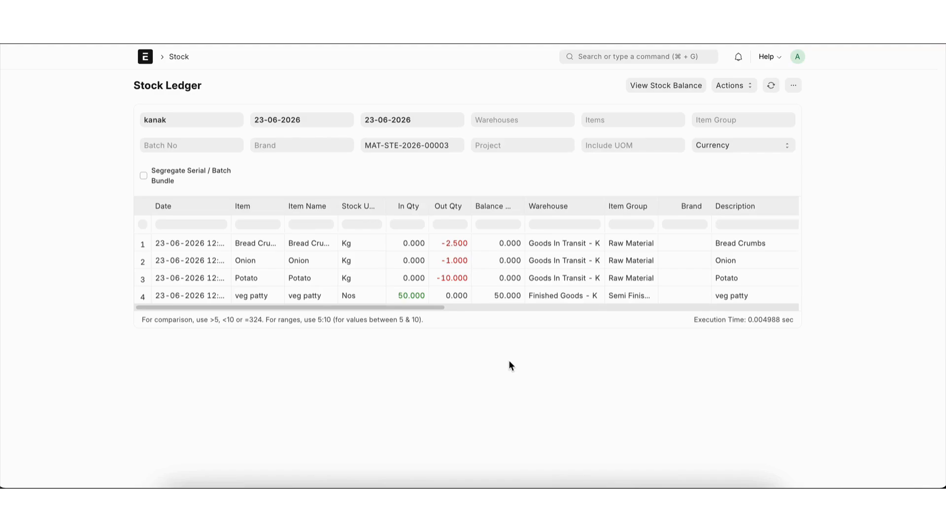
{"action": "scroll", "coordinate": [510, 361], "scroll_direction": "left", "scroll_amount": 5}
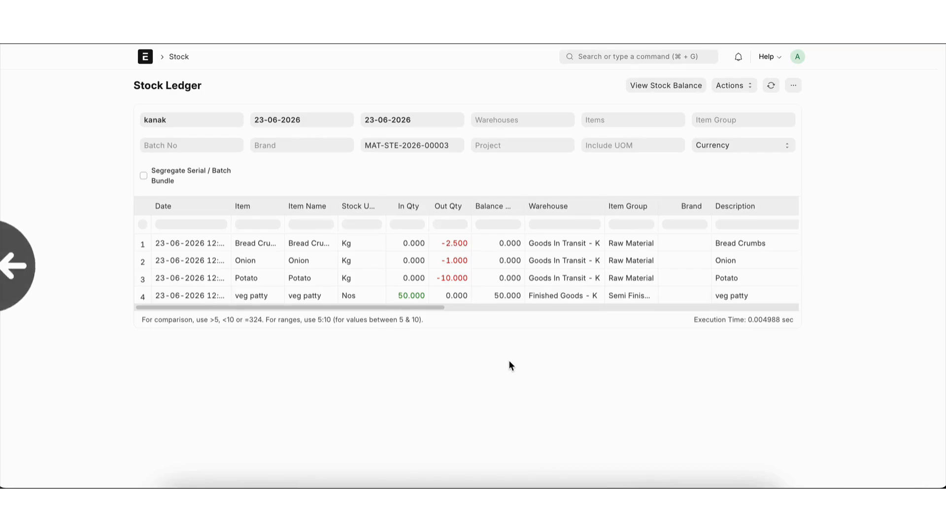
{"action": "mouse_move", "coordinate": [510, 365]}
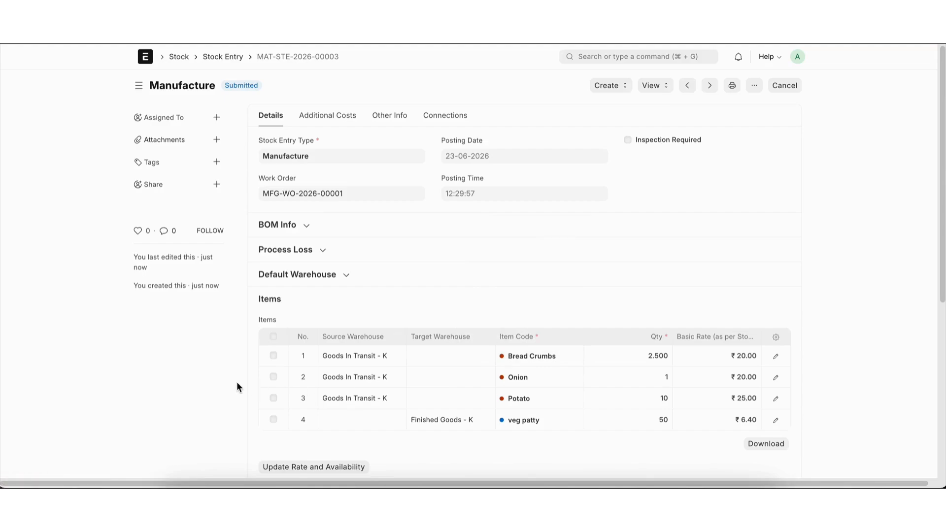
{"action": "scroll", "coordinate": [237, 383], "scroll_direction": "left", "scroll_amount": 5}
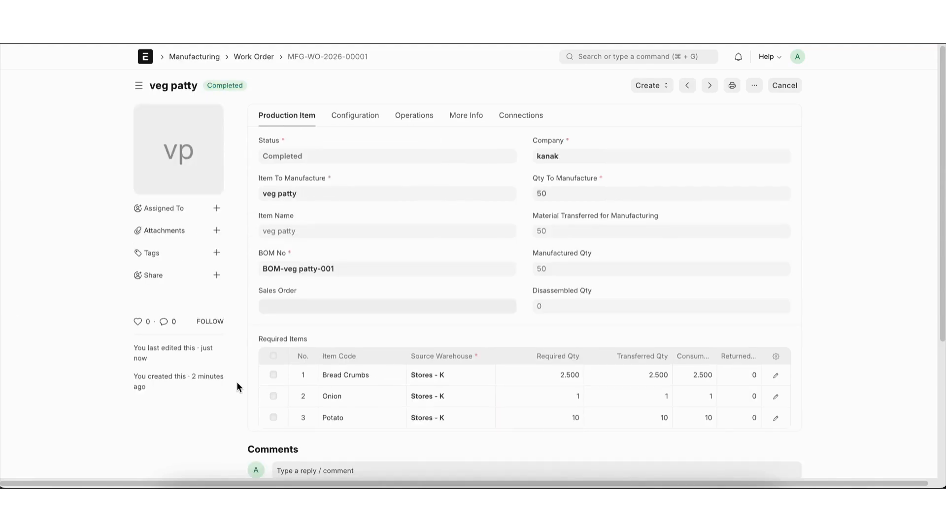
{"action": "scroll", "coordinate": [237, 388], "scroll_direction": "left", "scroll_amount": 5}
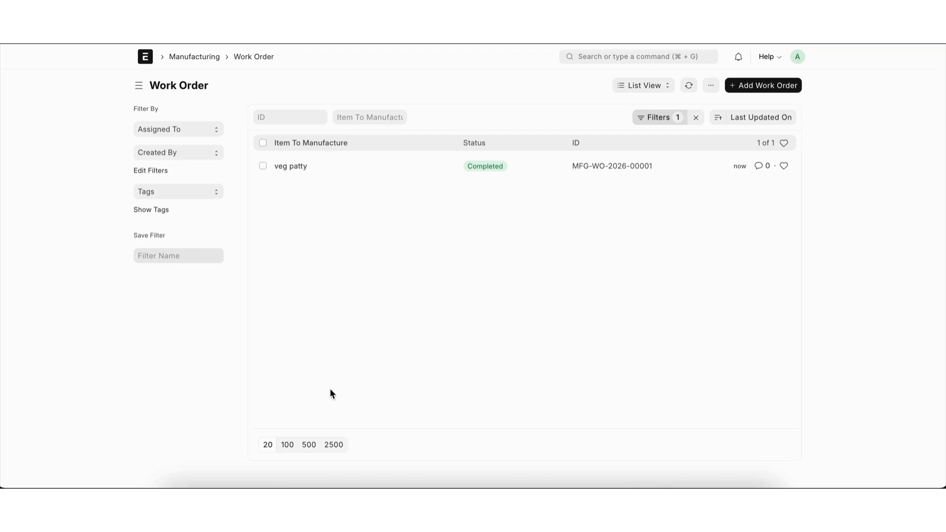
Step: Search for and open the Item list
{"action": "left_click", "coordinate": [593, 56]}
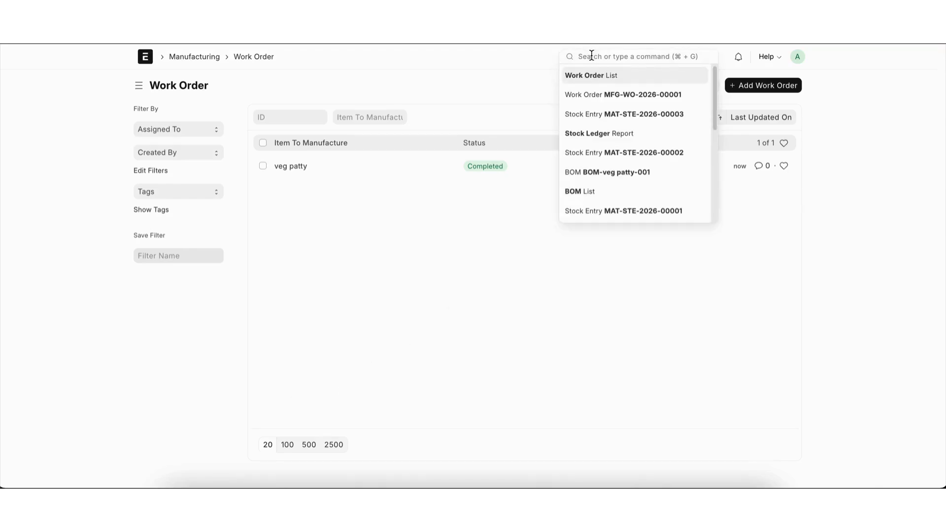
{"action": "type", "text": "item"}
{"action": "key", "text": "Return"}
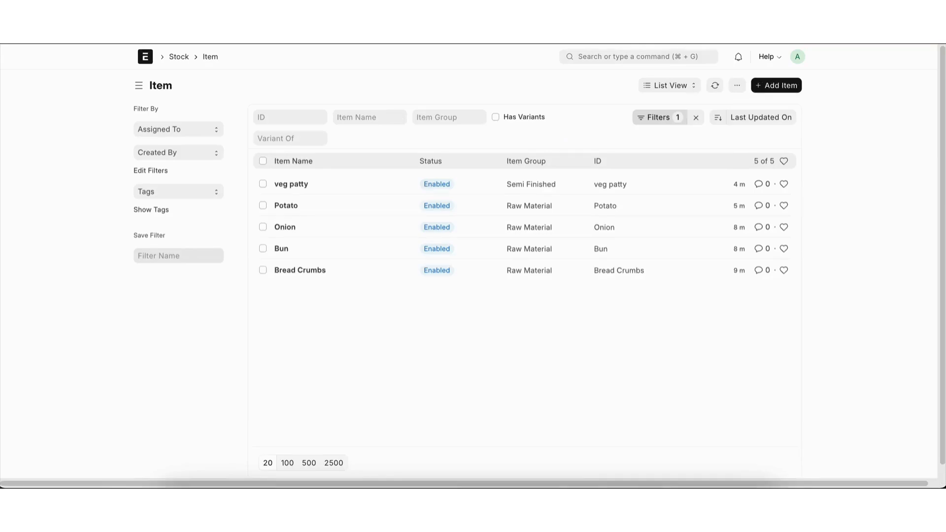
Step: Start a new item with code Burger and item group Products, and open it in the full form
{"action": "left_click", "coordinate": [782, 87]}
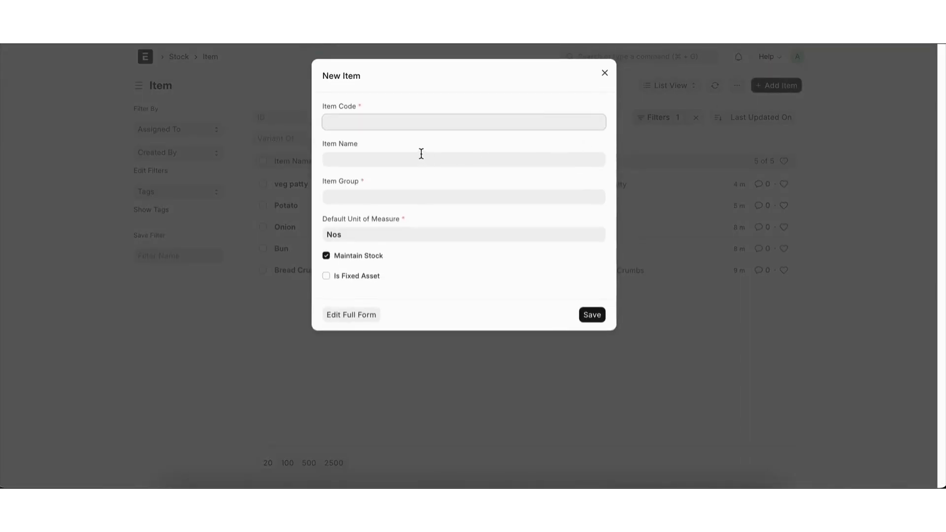
{"action": "type", "text": "Ite"}
{"action": "key", "text": "BackSpace"}
{"action": "key", "text": "BackSpace"}
{"action": "type", "text": "Burger"}
{"action": "left_click", "coordinate": [380, 196]}
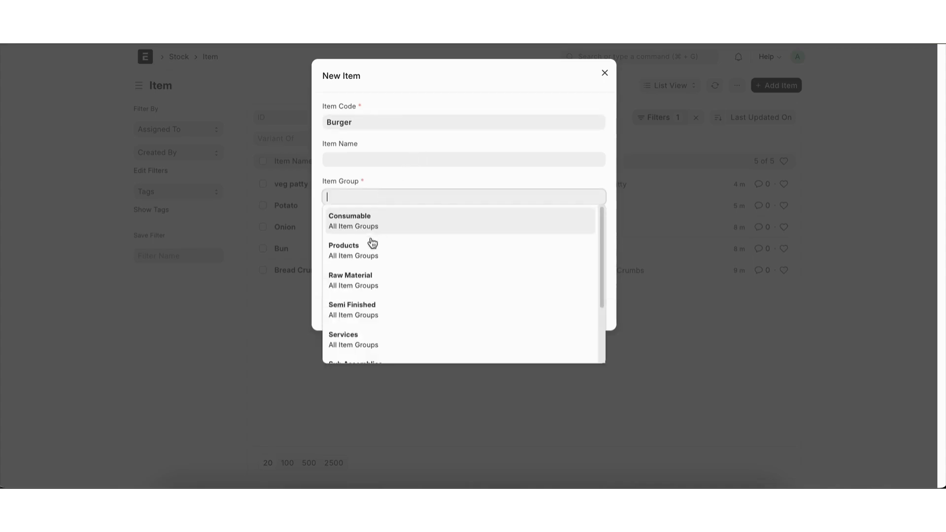
{"action": "left_click", "coordinate": [368, 250]}
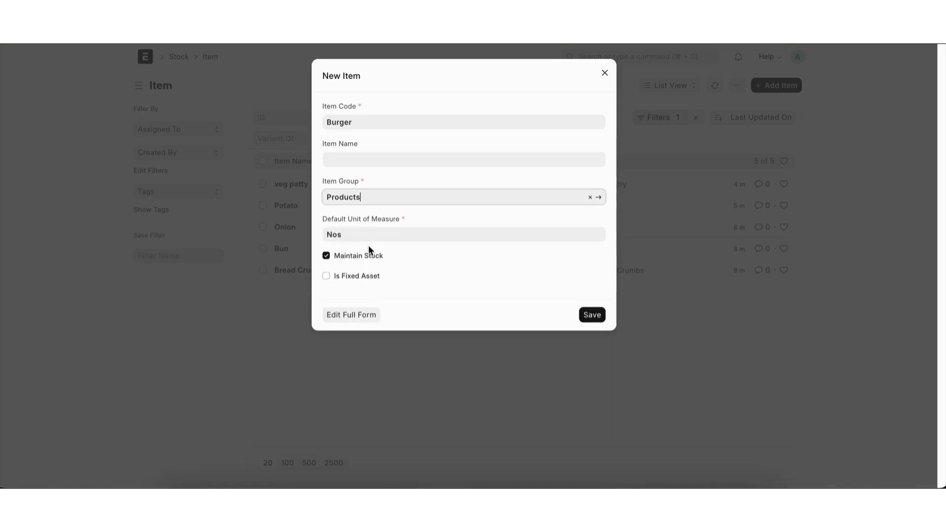
{"action": "left_click", "coordinate": [375, 323]}
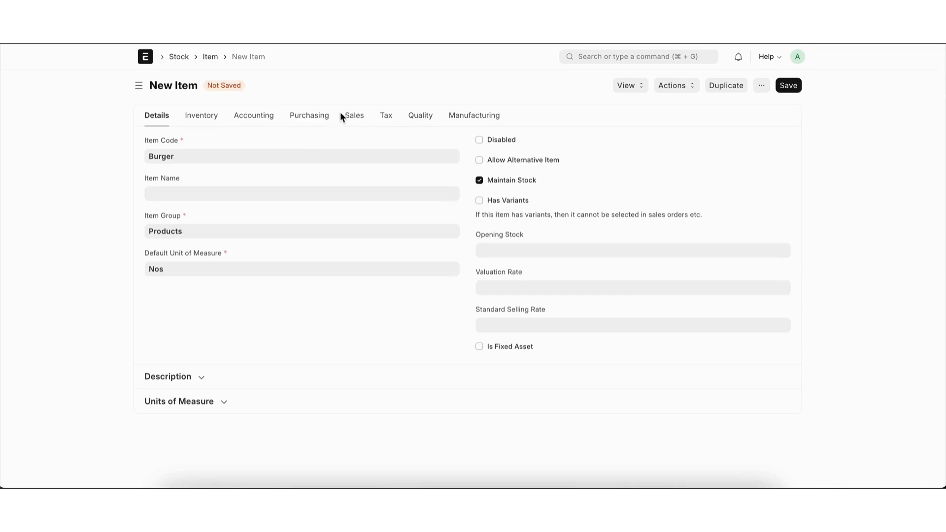
Step: Check the Burger item's purchasing and sales settings, disable Maintain Stock, and save the item
{"action": "left_click", "coordinate": [317, 120]}
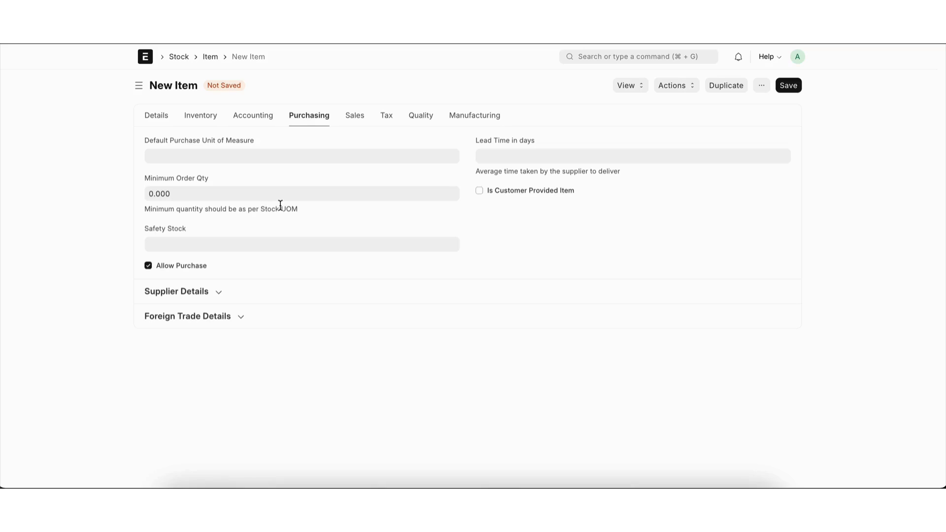
{"action": "left_click", "coordinate": [358, 113]}
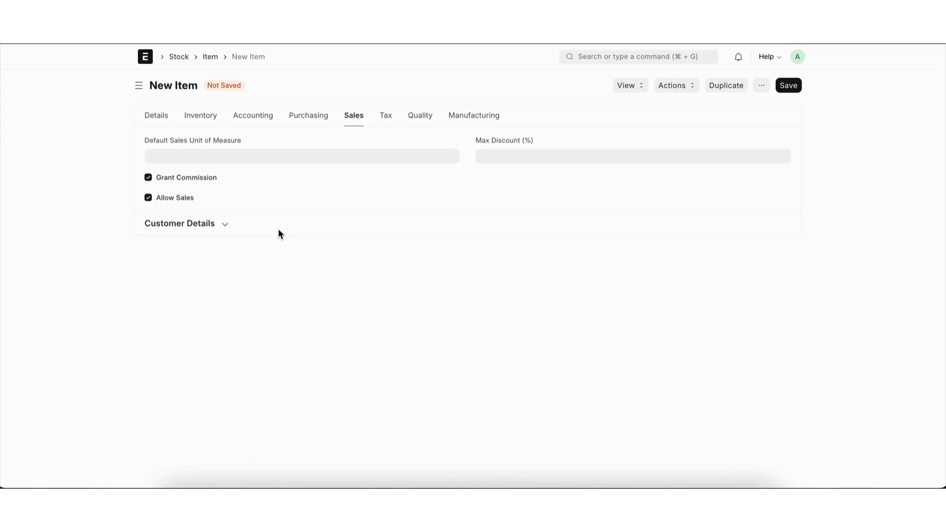
{"action": "left_click", "coordinate": [162, 114]}
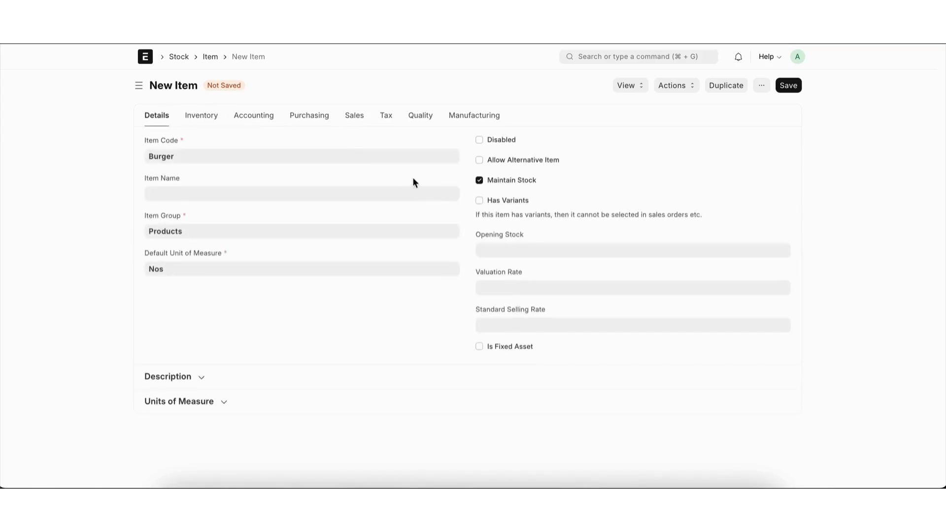
{"action": "left_click", "coordinate": [486, 184]}
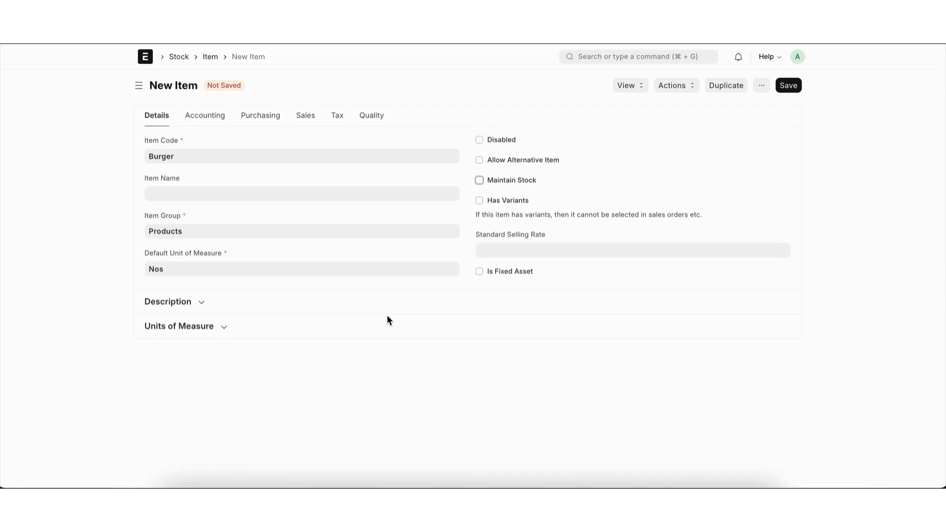
{"action": "key", "text": "ctrl+s"}
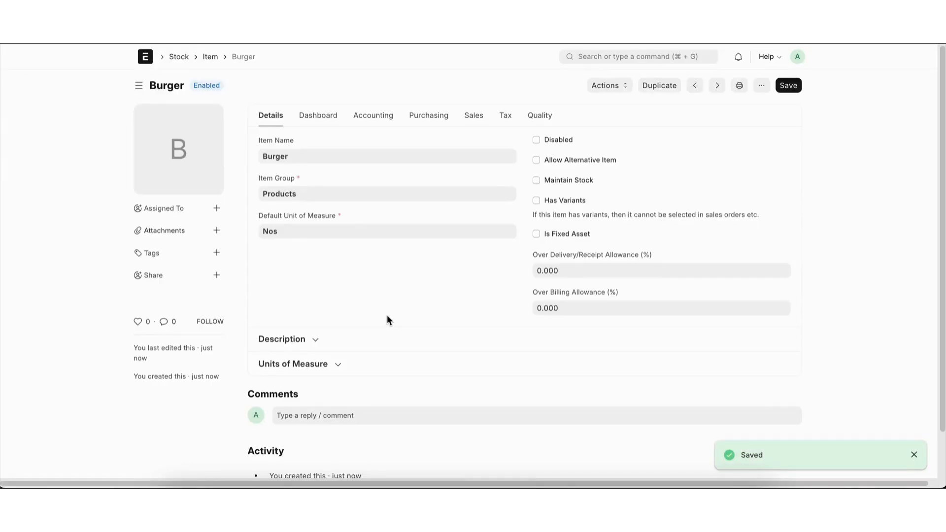
Step: Find the Product Bundle list and start a new bundle with Burger as the parent item
{"action": "left_click", "coordinate": [609, 53]}
{"action": "type", "text": "prod"}
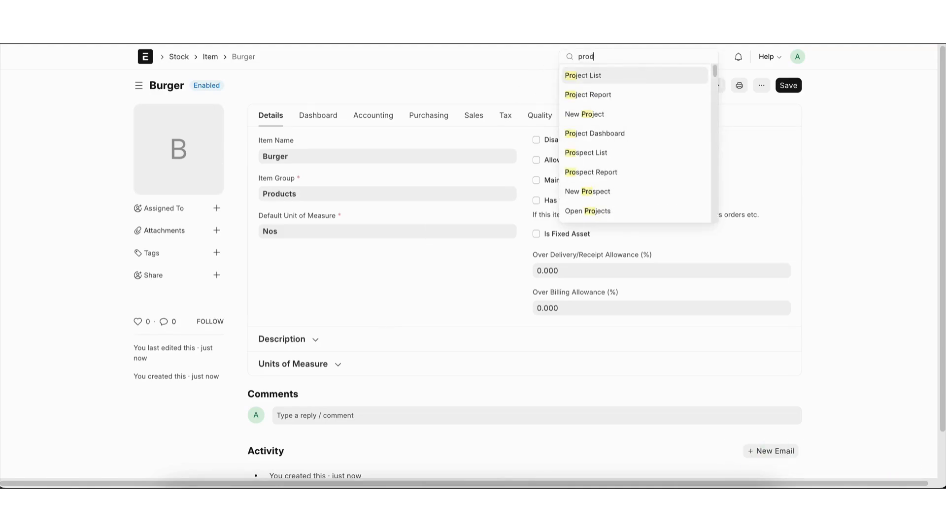
{"action": "type", "text": "uct"}
{"action": "key", "text": "Return"}
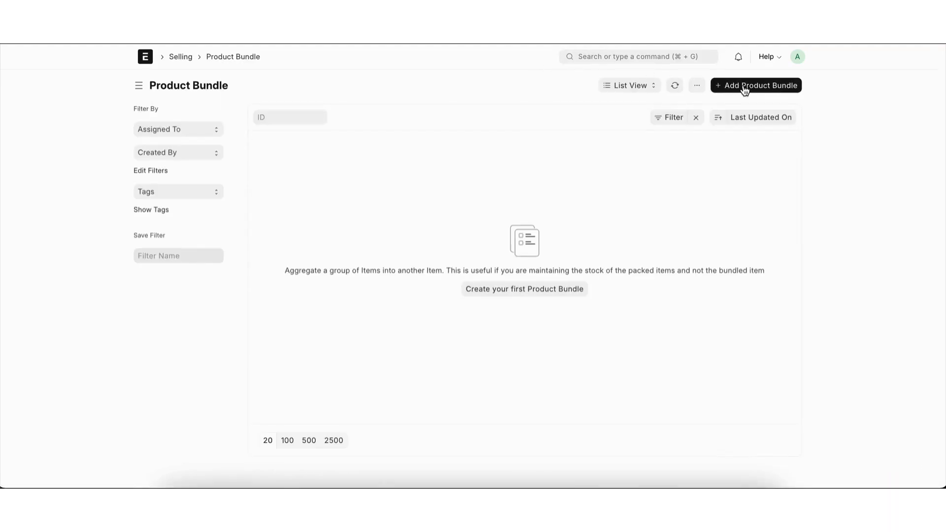
{"action": "left_click", "coordinate": [744, 87]}
{"action": "left_click", "coordinate": [256, 134]}
{"action": "left_click", "coordinate": [252, 153]}
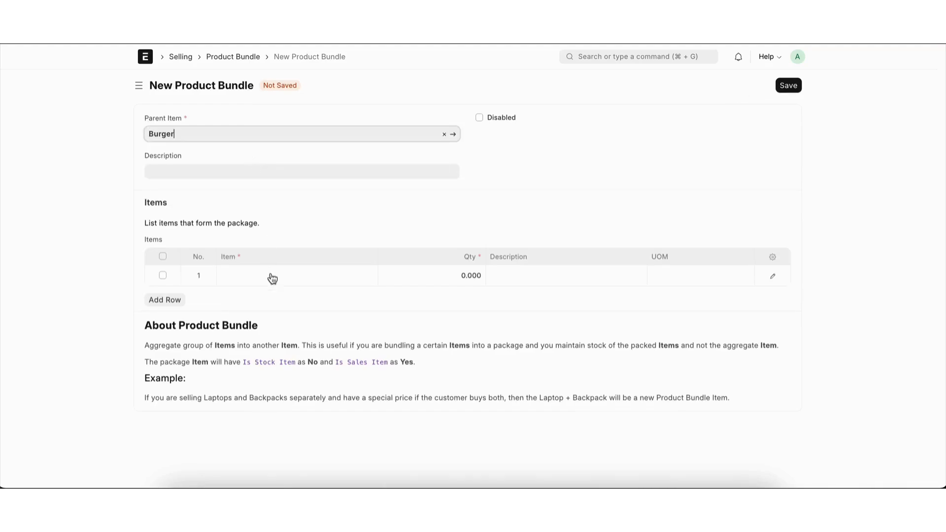
Step: Add Bun, veg patty and Onion as the three item rows of the Burger bundle
{"action": "left_click", "coordinate": [272, 279]}
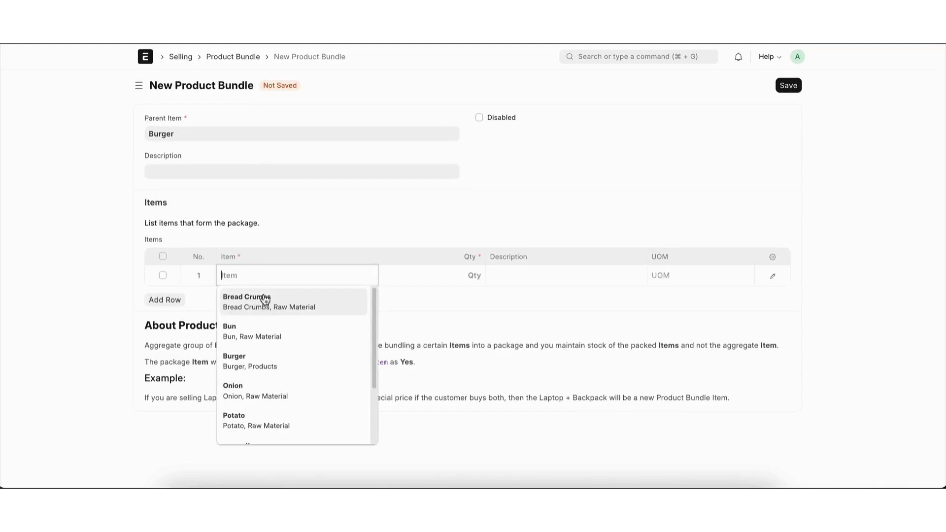
{"action": "left_click", "coordinate": [264, 331]}
{"action": "left_click", "coordinate": [179, 301]}
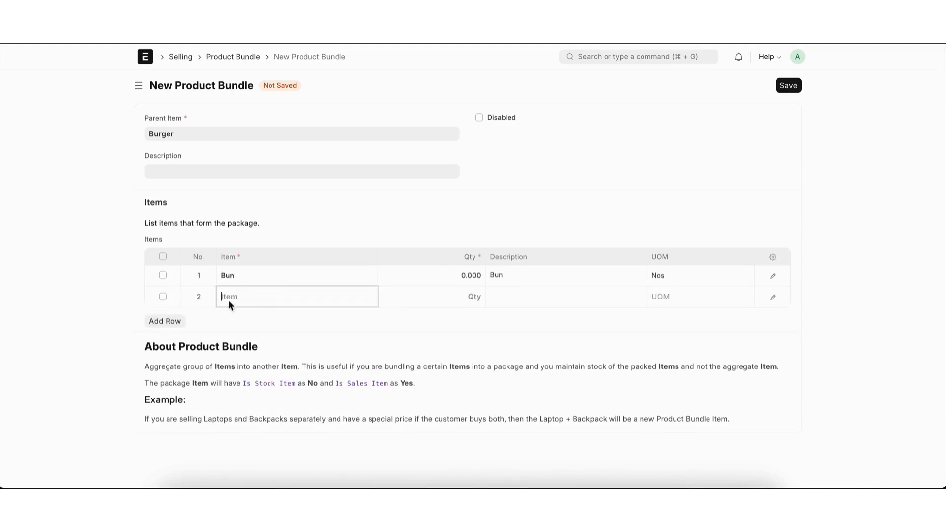
{"action": "scroll", "coordinate": [261, 434], "scroll_direction": "down", "scroll_amount": 2}
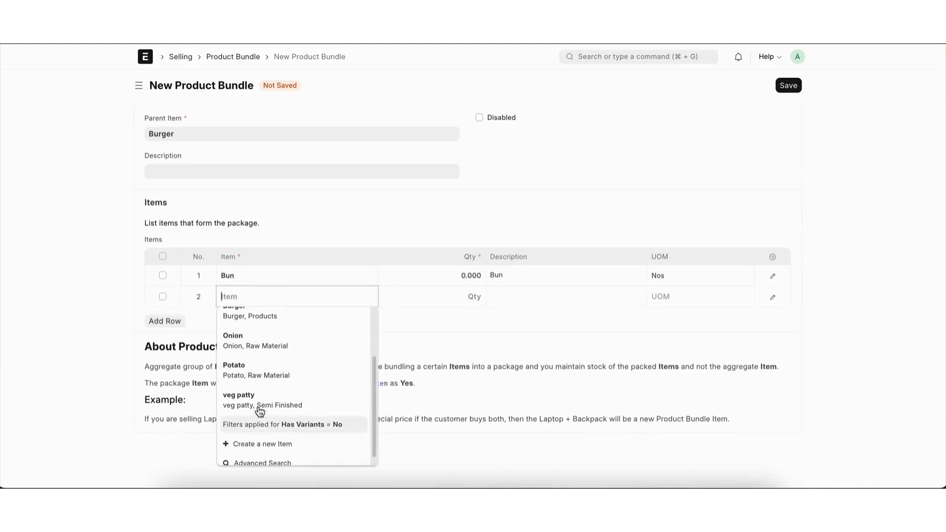
{"action": "left_click", "coordinate": [259, 402]}
{"action": "left_click", "coordinate": [175, 325]}
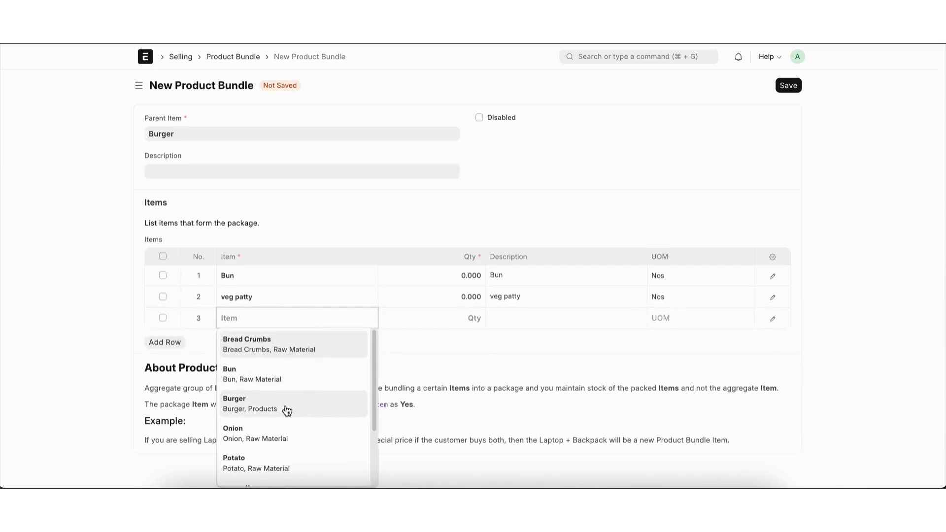
{"action": "left_click", "coordinate": [269, 435]}
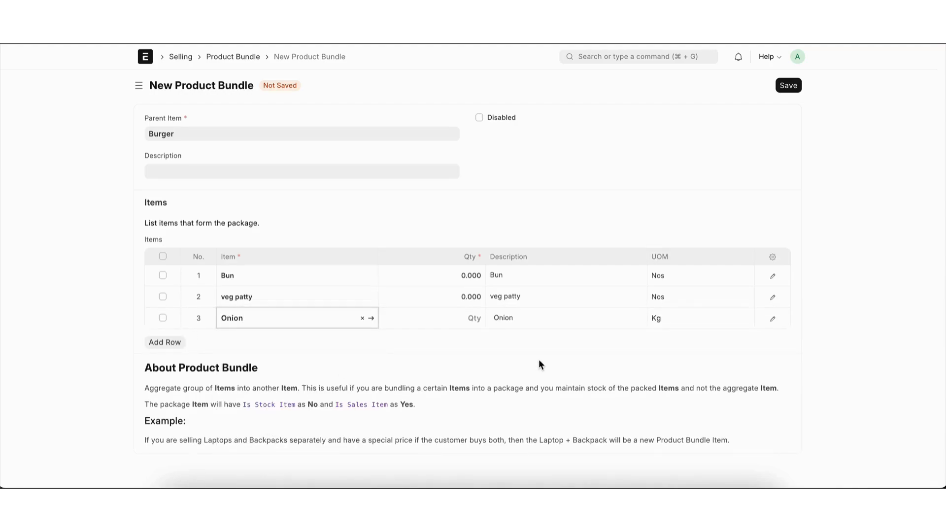
Step: Set the bundle quantities to 1 for Bun, 1 for veg patty and 0.02 for Onion, and save the bundle
{"action": "left_click", "coordinate": [464, 270]}
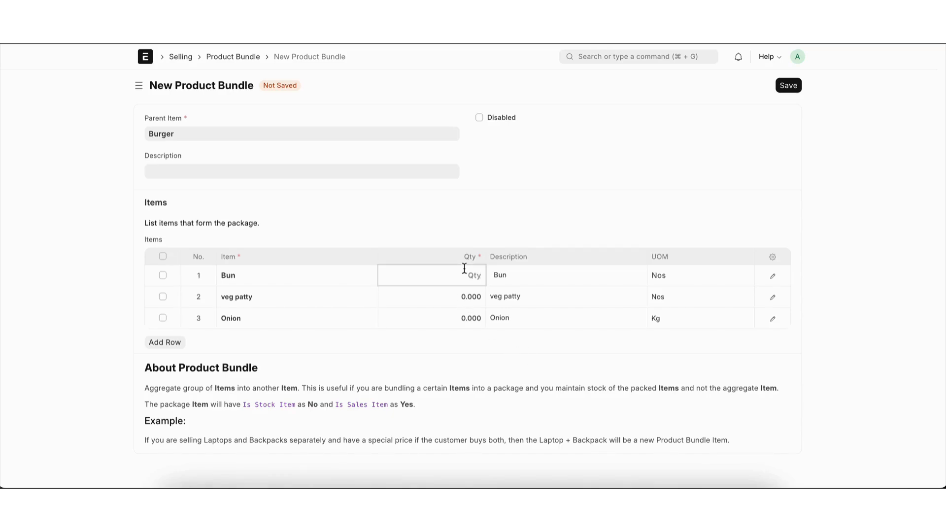
{"action": "type", "text": "1"}
{"action": "left_click", "coordinate": [458, 298]}
{"action": "type", "text": "1"}
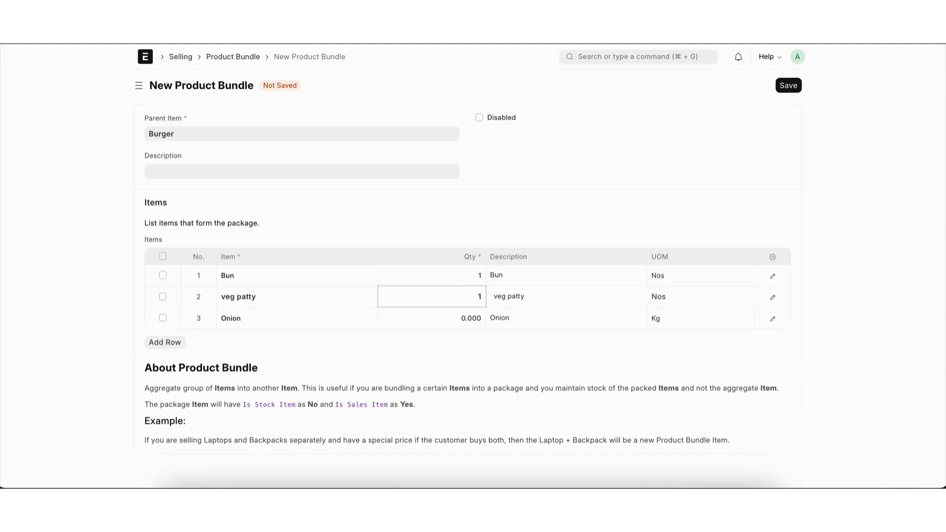
{"action": "left_click", "coordinate": [459, 316]}
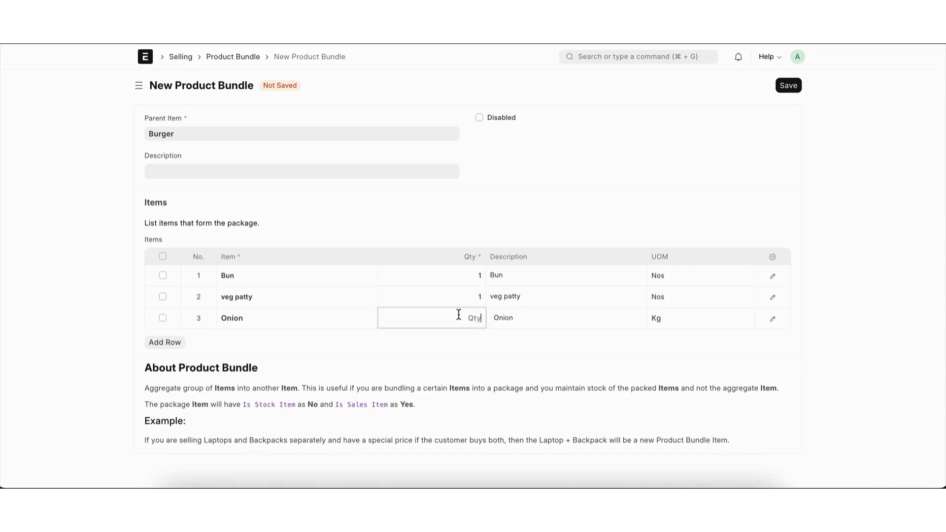
{"action": "type", "text": "0.02"}
{"action": "left_click", "coordinate": [470, 361]}
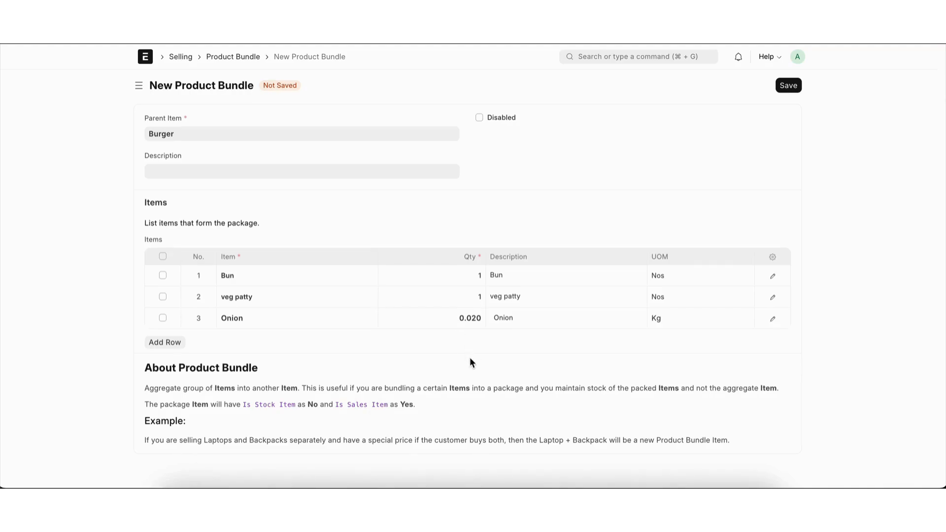
{"action": "key", "text": "super+s"}
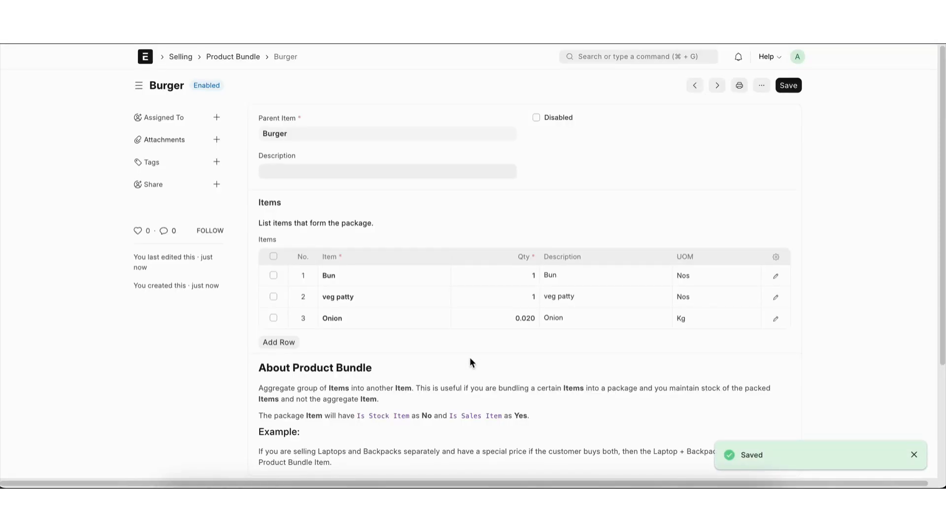
Step: Open Point of Sale and start creating a new POS Profile from the POS opening entry
{"action": "left_click", "coordinate": [678, 59]}
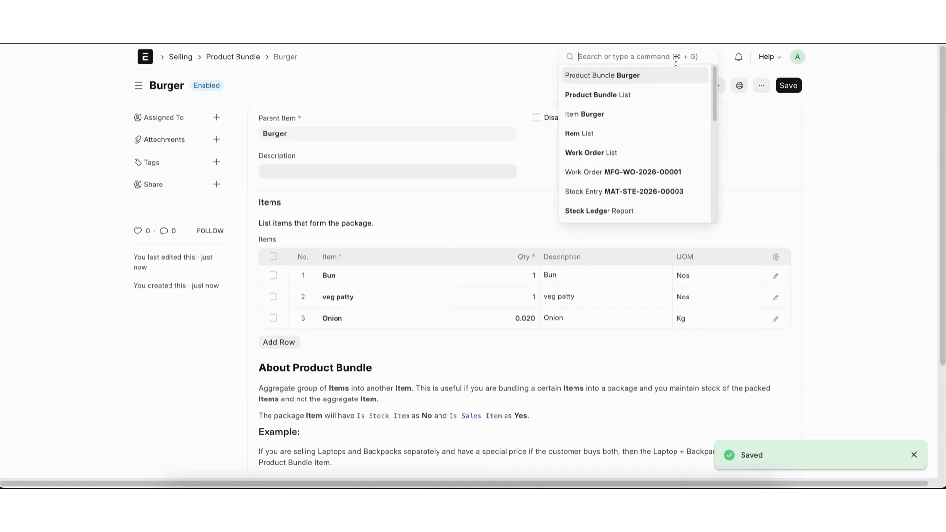
{"action": "type", "text": "pos"}
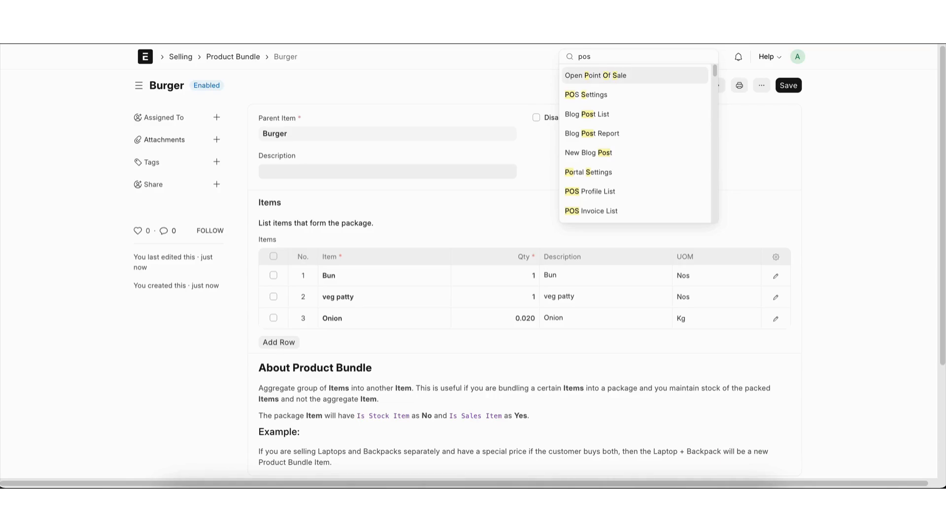
{"action": "left_click", "coordinate": [647, 79]}
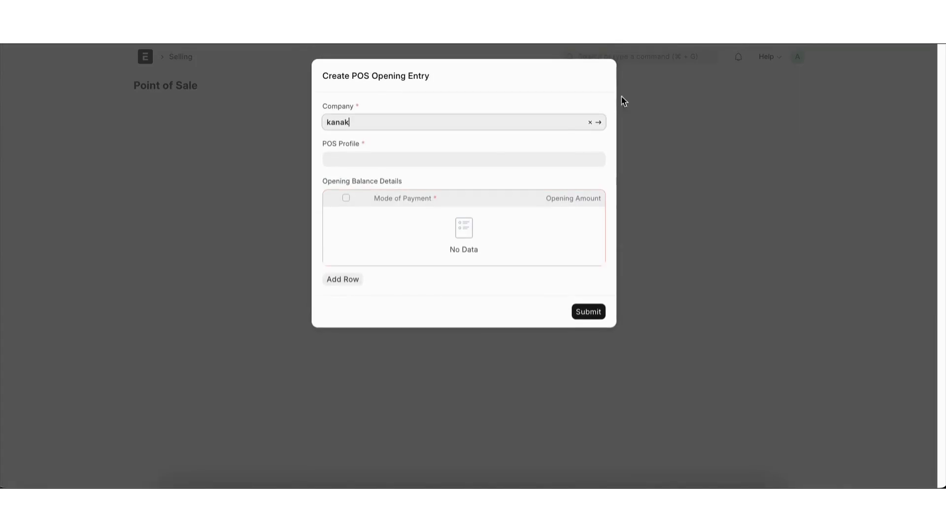
{"action": "left_click", "coordinate": [437, 162]}
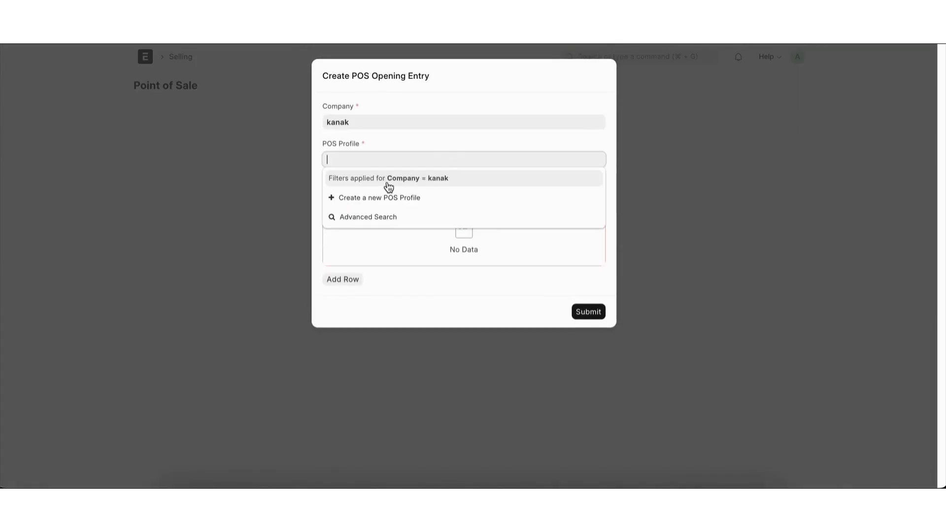
{"action": "left_click", "coordinate": [387, 199]}
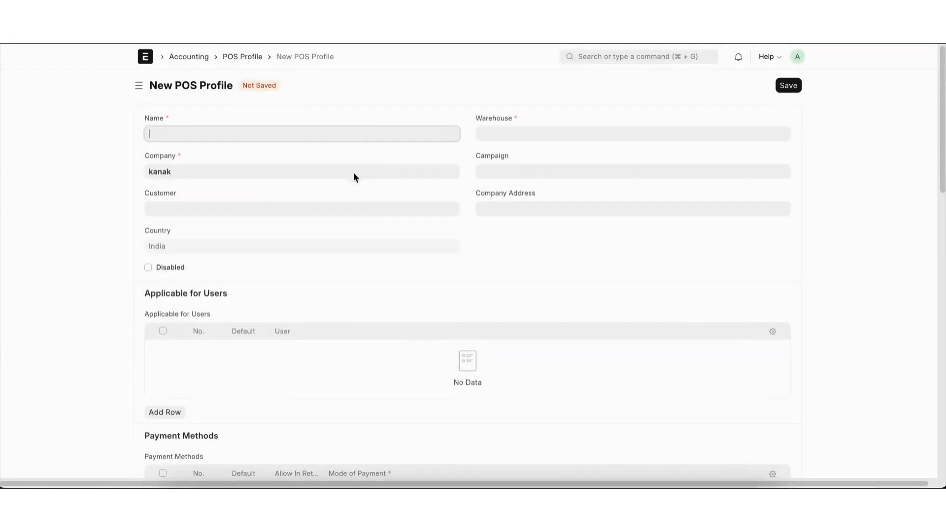
Step: Name the new POS Profile Test and set its warehouse to Finished Goods - K
{"action": "type", "text": "Test"}
{"action": "left_click", "coordinate": [542, 135]}
{"action": "left_click", "coordinate": [540, 155]}
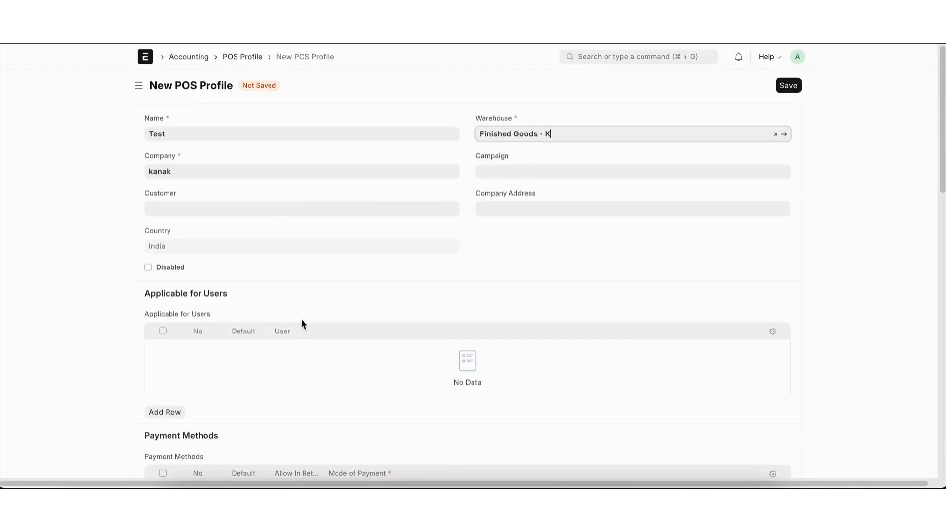
Step: Make the first payment method row the default and set its mode of payment to Cheque
{"action": "scroll", "coordinate": [301, 318], "scroll_direction": "down", "scroll_amount": 3}
{"action": "left_click", "coordinate": [248, 325]}
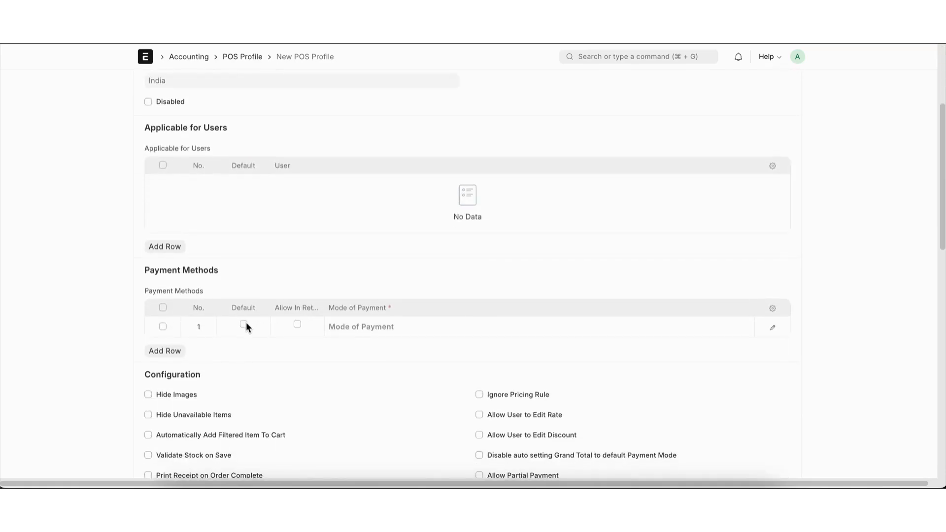
{"action": "left_click", "coordinate": [245, 324]}
{"action": "left_click", "coordinate": [338, 327]}
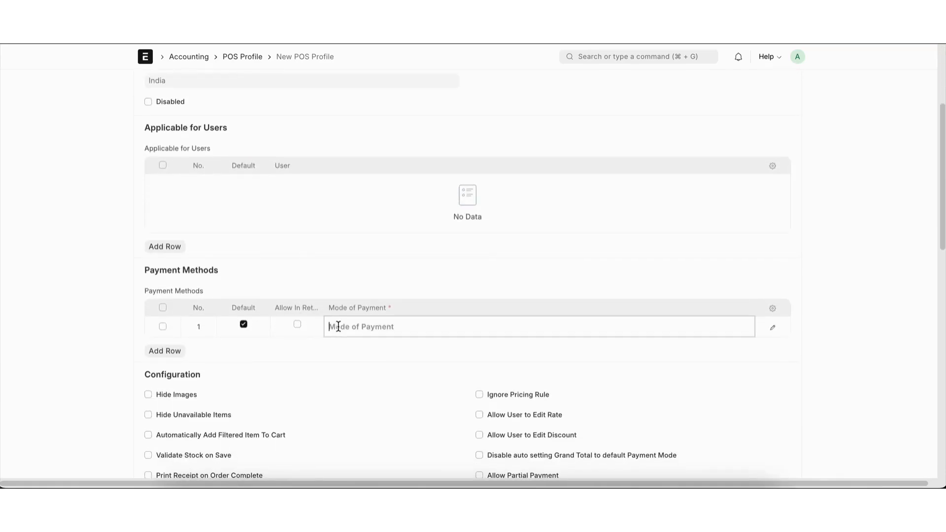
{"action": "left_click", "coordinate": [354, 397]}
Step: Set the write-off account to Administrative Expenses - K and the write-off cost center to Main - K, and try to save the profile
{"action": "scroll", "coordinate": [353, 395], "scroll_direction": "down", "scroll_amount": 12}
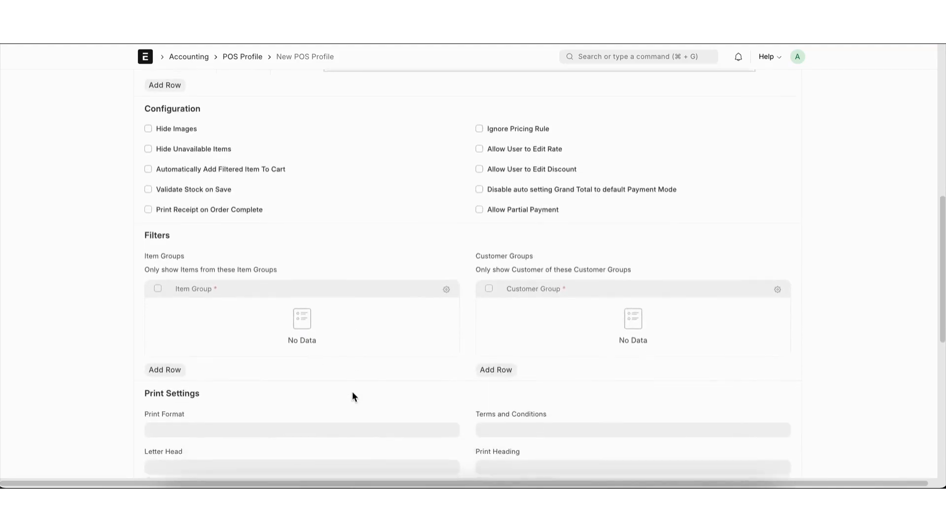
{"action": "left_click", "coordinate": [238, 261]}
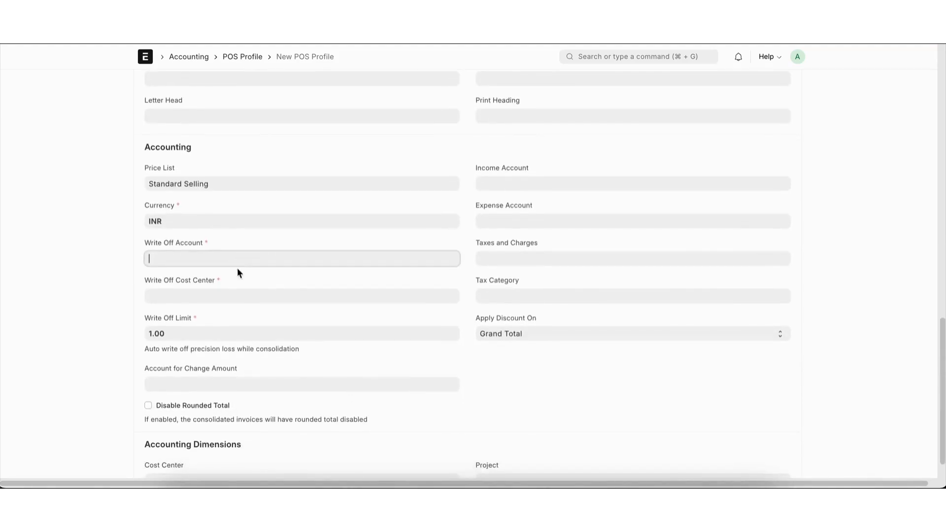
{"action": "left_click", "coordinate": [227, 286]}
{"action": "left_click", "coordinate": [226, 292]}
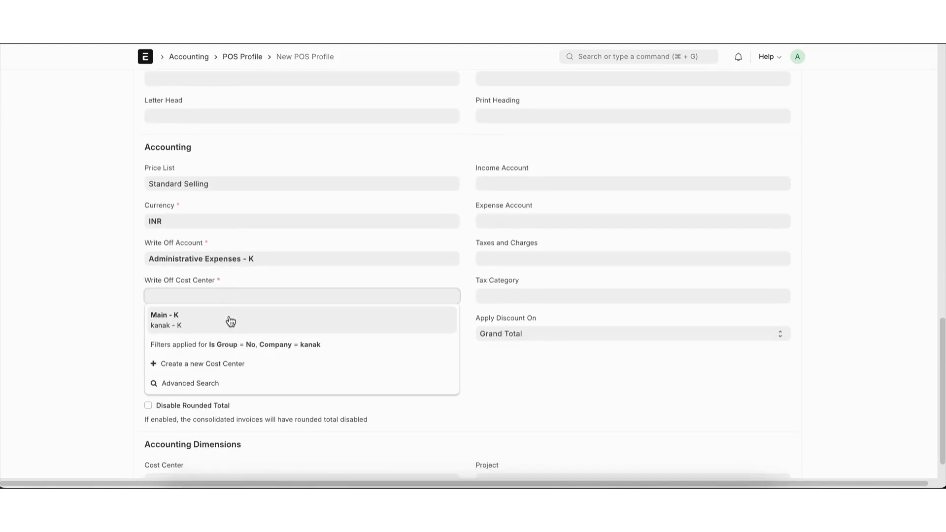
{"action": "left_click", "coordinate": [232, 313]}
{"action": "scroll", "coordinate": [229, 318], "scroll_direction": "up", "scroll_amount": 12}
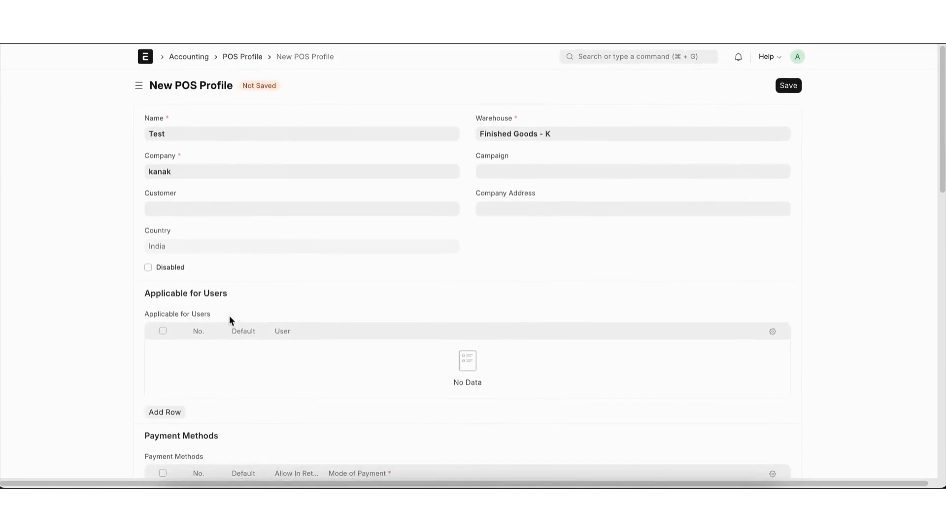
{"action": "key", "text": "super+s"}
{"action": "left_click", "coordinate": [305, 316]}
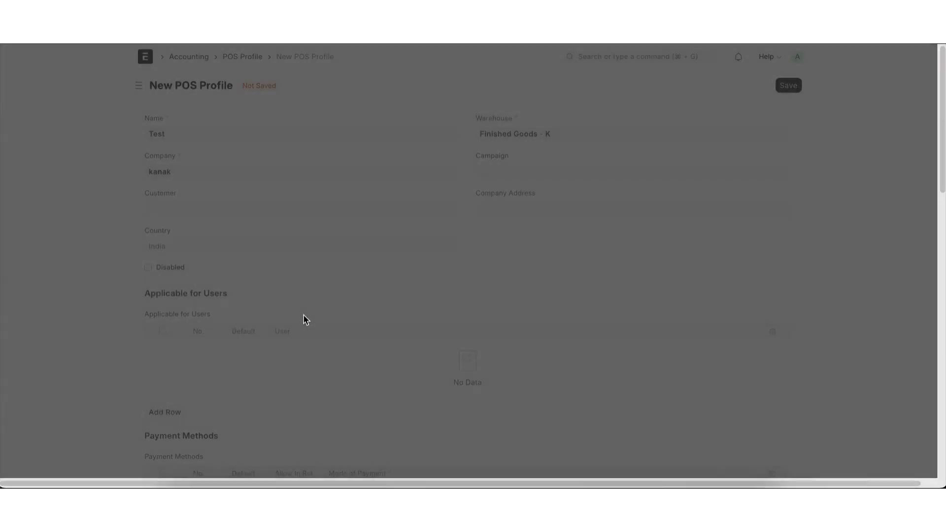
Step: Change the default payment method's mode of payment to Cash and save the POS Profile
{"action": "scroll", "coordinate": [304, 316], "scroll_direction": "down", "scroll_amount": 4}
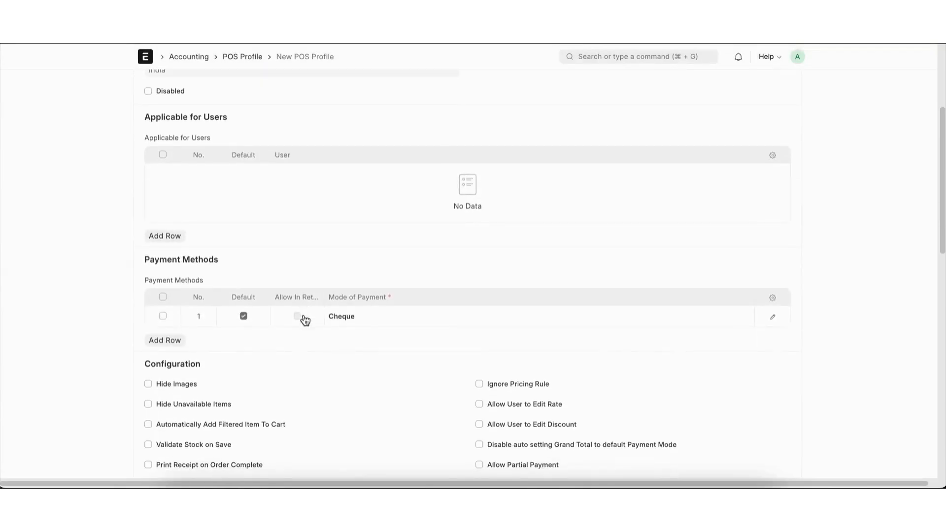
{"action": "double_click", "coordinate": [369, 317]}
{"action": "key", "text": "BackSpace"}
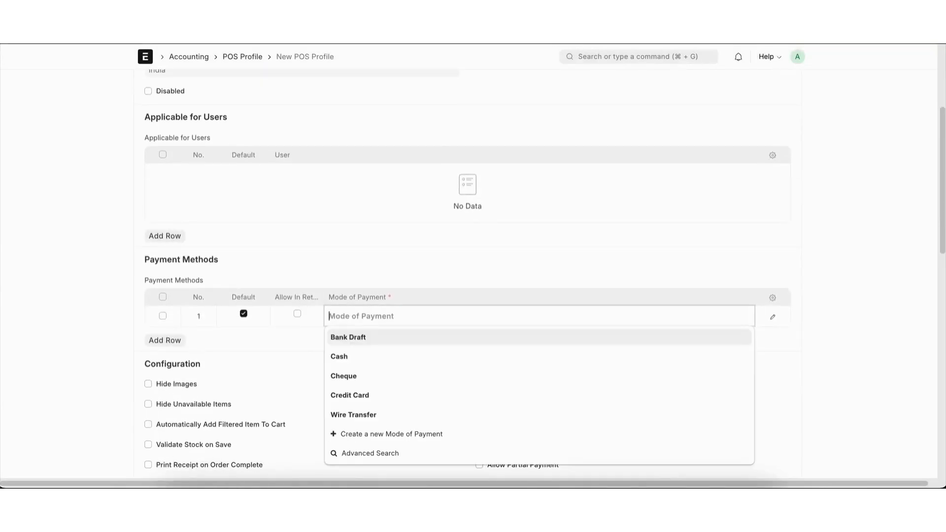
{"action": "left_click", "coordinate": [355, 356]}
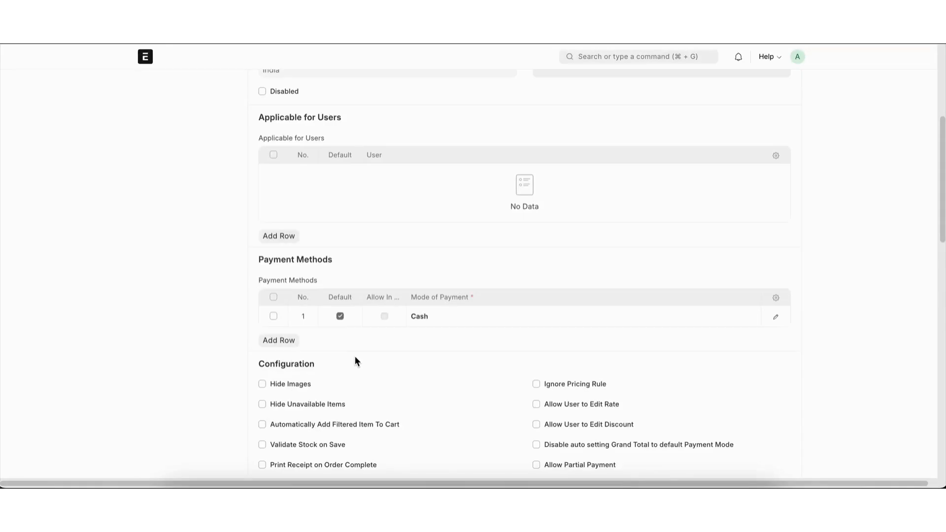
{"action": "scroll", "coordinate": [462, 286], "scroll_direction": "right", "scroll_amount": 2}
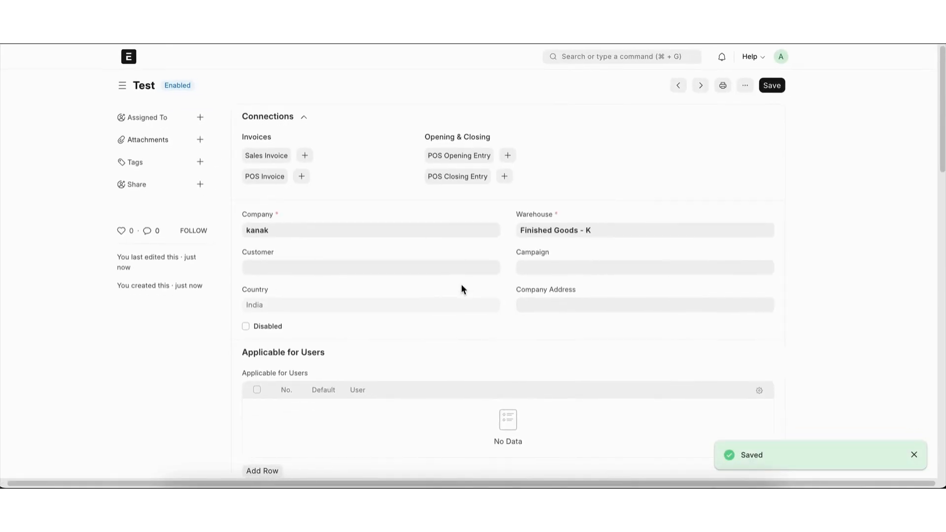
Step: Open Point of Sale again and submit a POS opening entry using the Test profile
{"action": "left_click", "coordinate": [614, 58]}
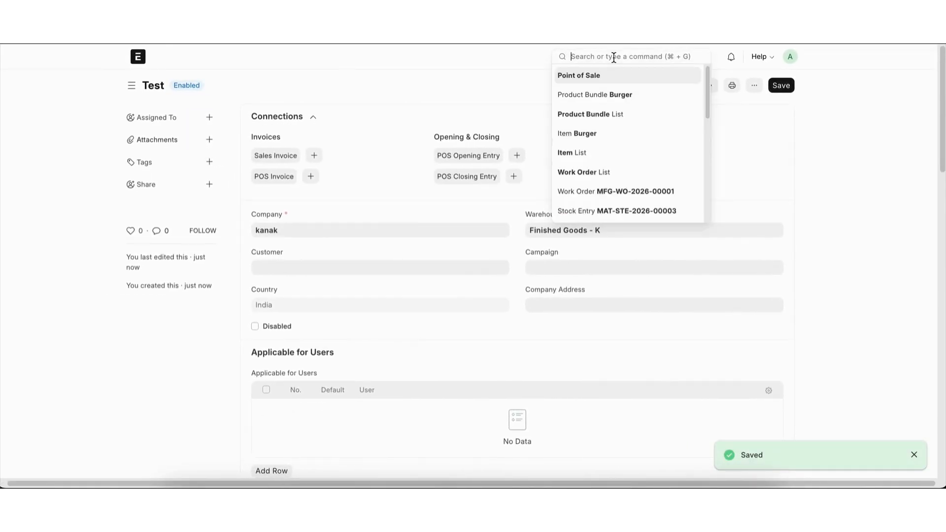
{"action": "type", "text": "pos"}
{"action": "key", "text": "Return"}
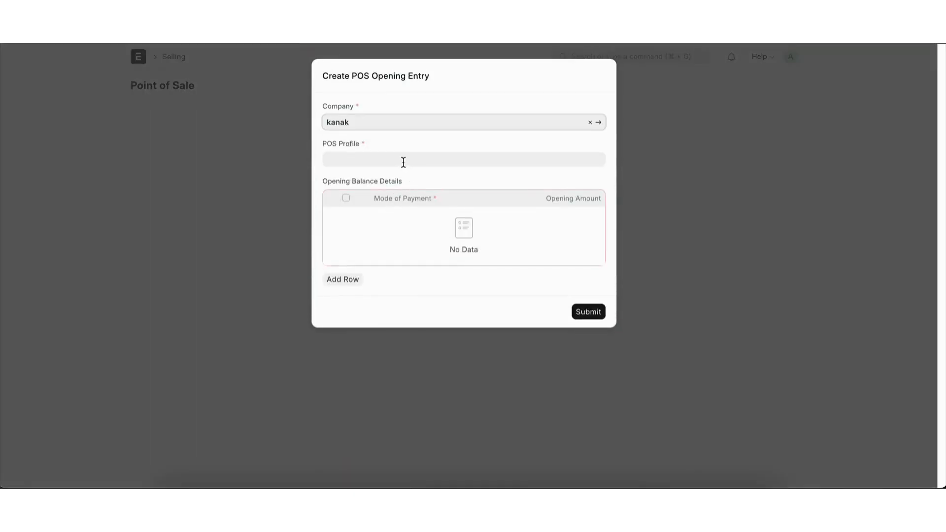
{"action": "left_click", "coordinate": [404, 161]}
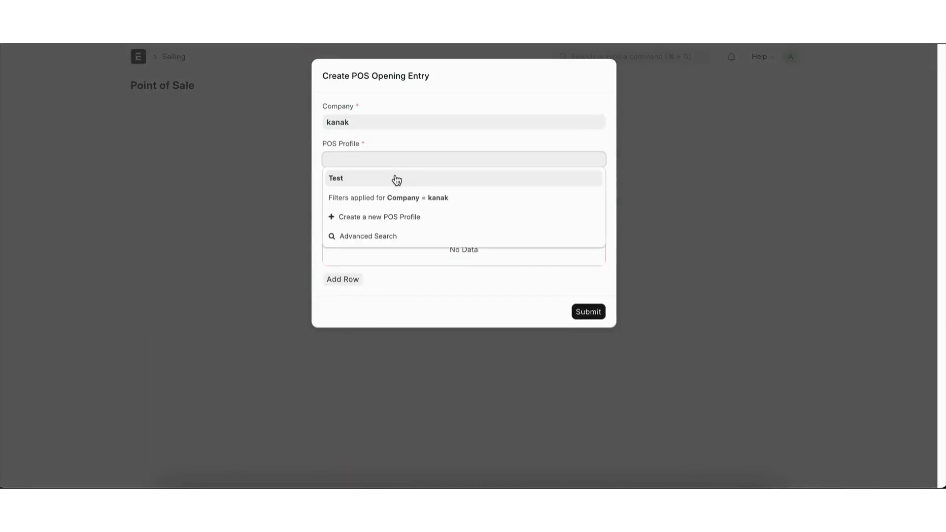
{"action": "left_click", "coordinate": [396, 177]}
{"action": "left_click", "coordinate": [589, 273]}
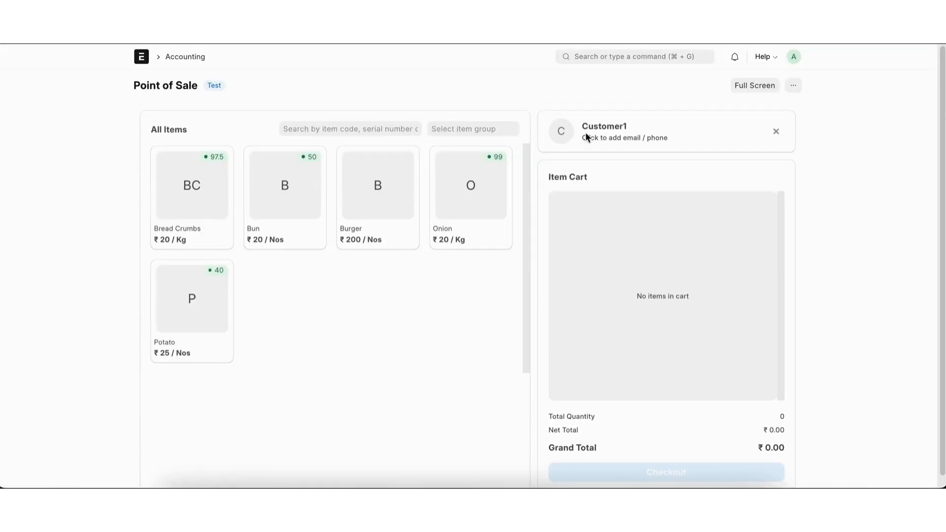
Step: Add two Burgers to the cart, check out with cash payment, and complete and confirm the order
{"action": "left_click", "coordinate": [383, 192]}
{"action": "left_click", "coordinate": [385, 192]}
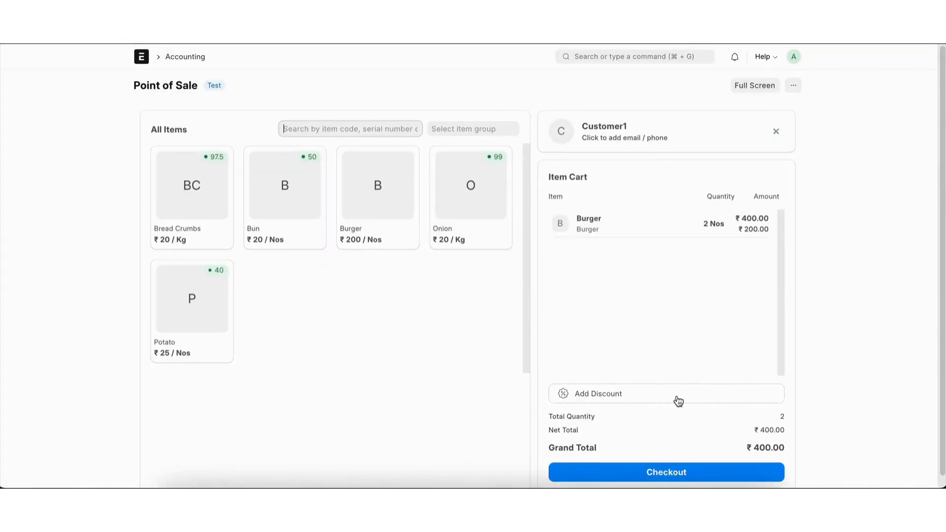
{"action": "left_click", "coordinate": [657, 468]}
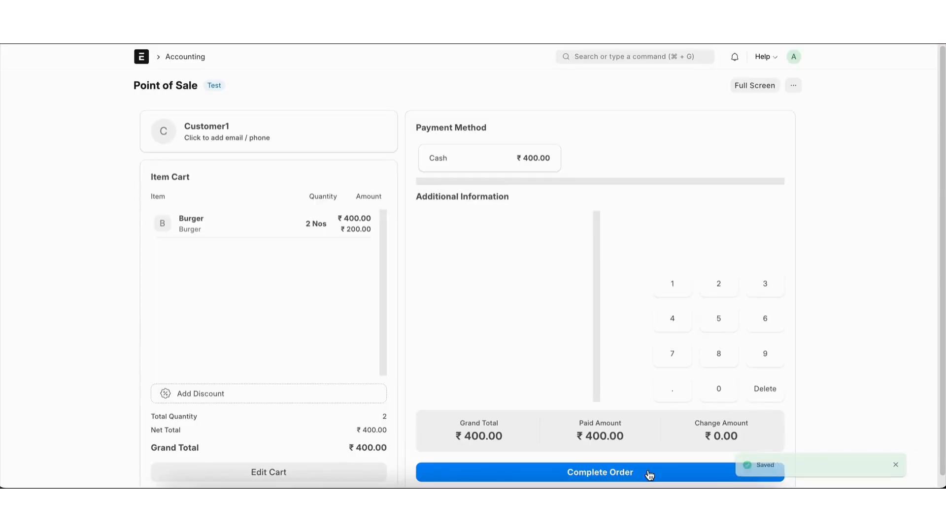
{"action": "left_click", "coordinate": [630, 474]}
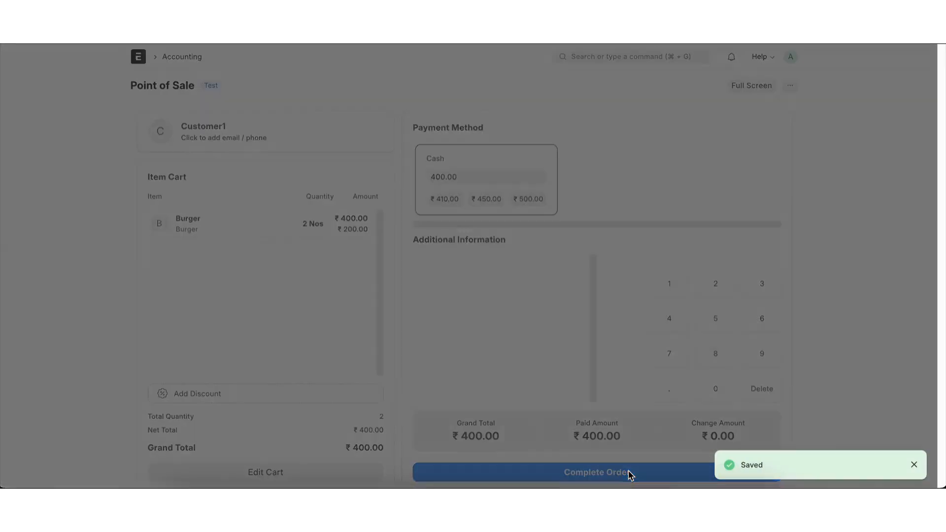
{"action": "left_click", "coordinate": [595, 142]}
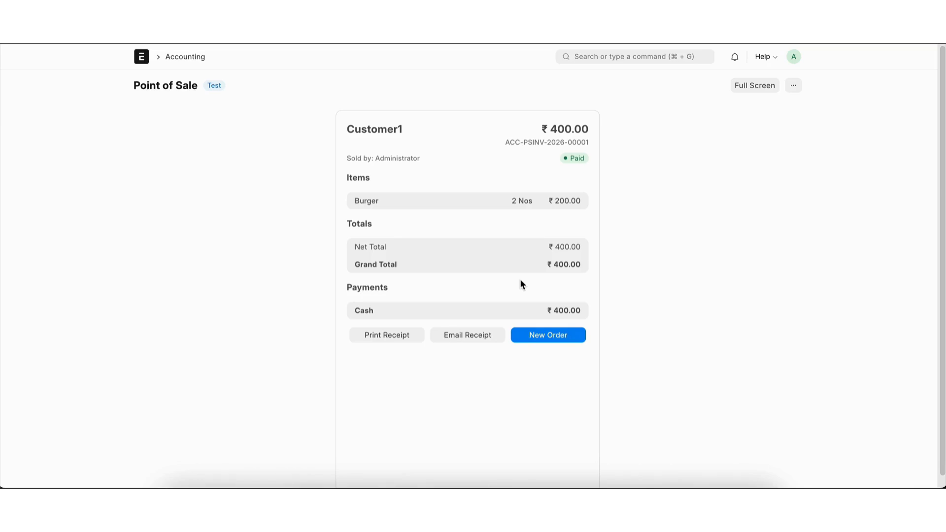
Step: Open the new order's POS Invoice from the POS Invoice list and examine its items and packing list
{"action": "left_click", "coordinate": [638, 57]}
{"action": "type", "text": "pos i"}
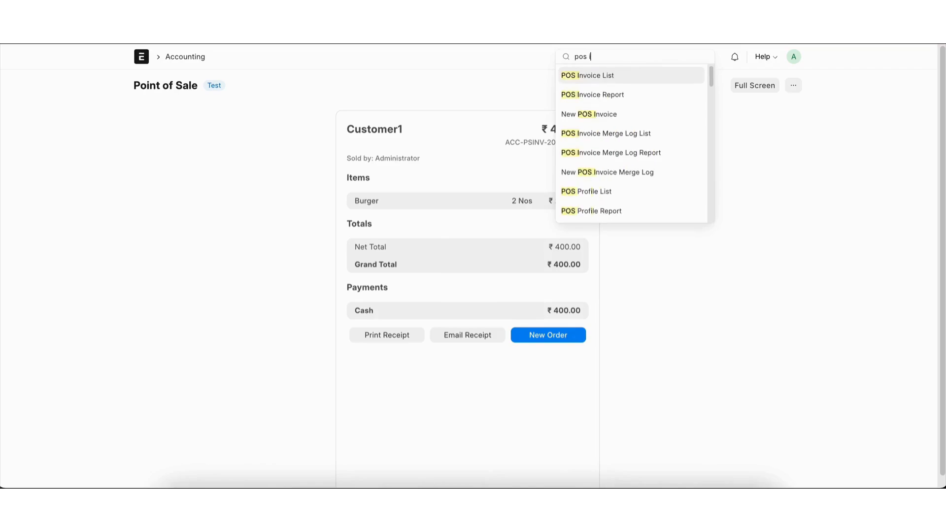
{"action": "key", "text": "Return"}
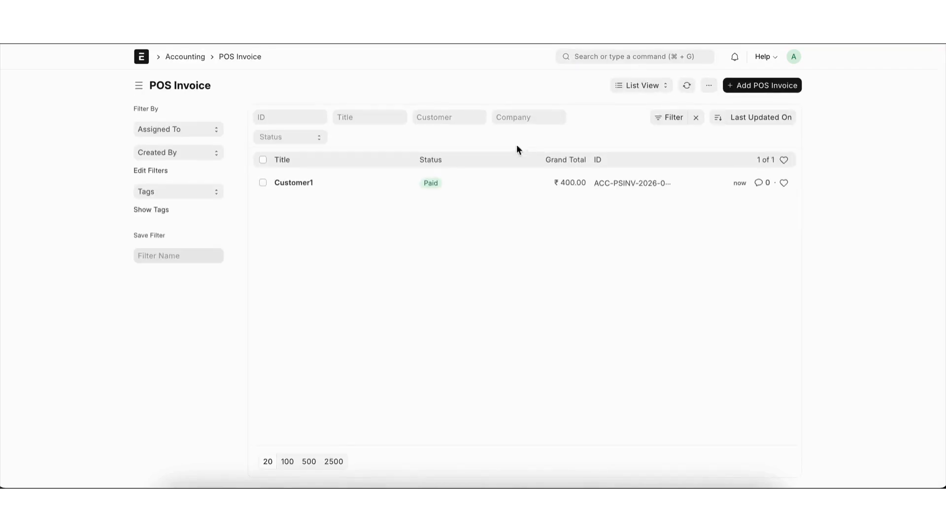
{"action": "left_click", "coordinate": [388, 184]}
{"action": "scroll", "coordinate": [530, 306], "scroll_direction": "down", "scroll_amount": 5}
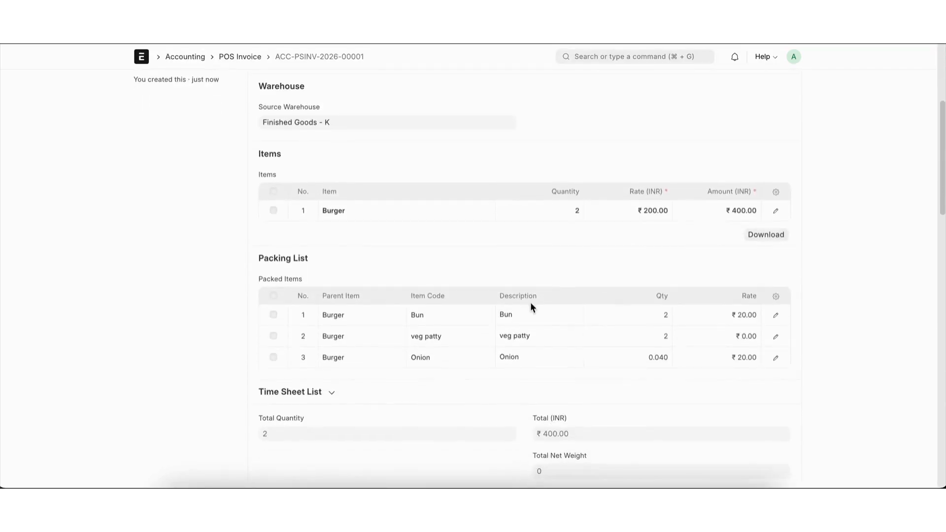
{"action": "scroll", "coordinate": [649, 371], "scroll_direction": "up", "scroll_amount": 5}
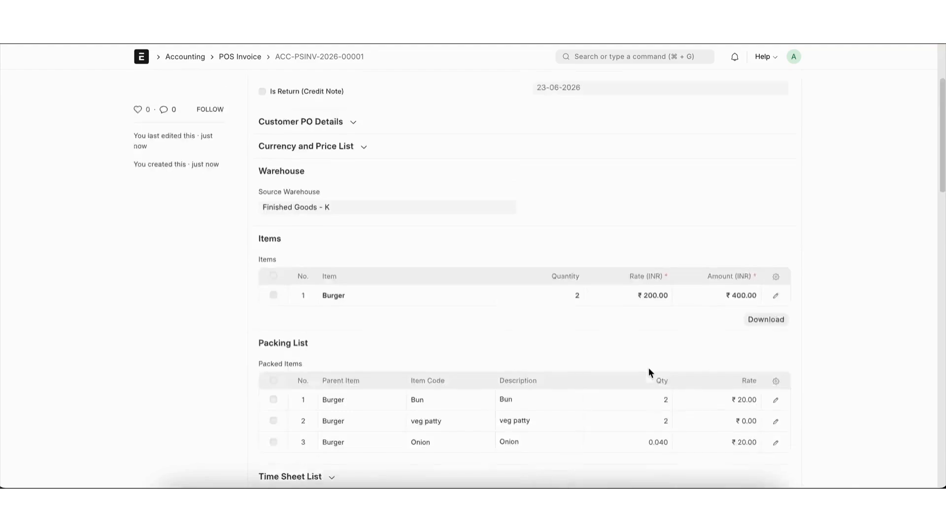
{"action": "scroll", "coordinate": [649, 370], "scroll_direction": "down", "scroll_amount": 5}
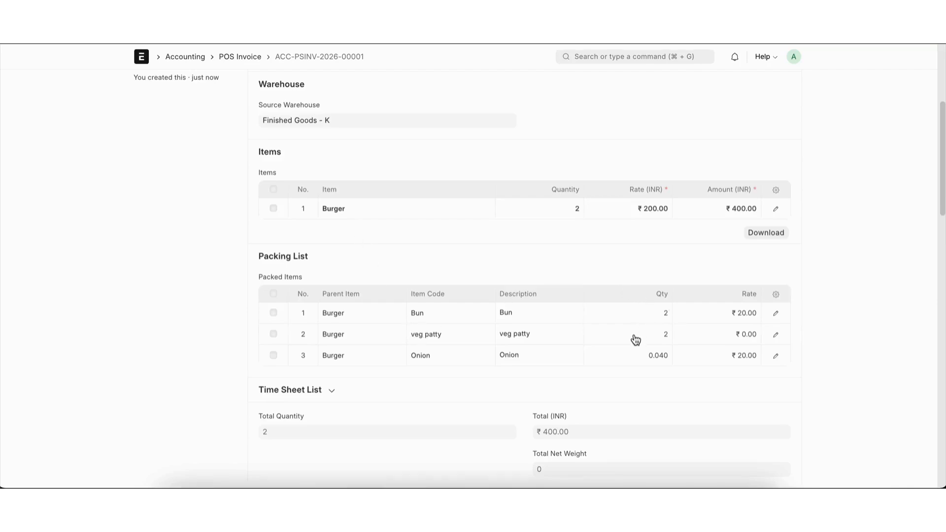
{"action": "scroll", "coordinate": [635, 339], "scroll_direction": "down", "scroll_amount": 1}
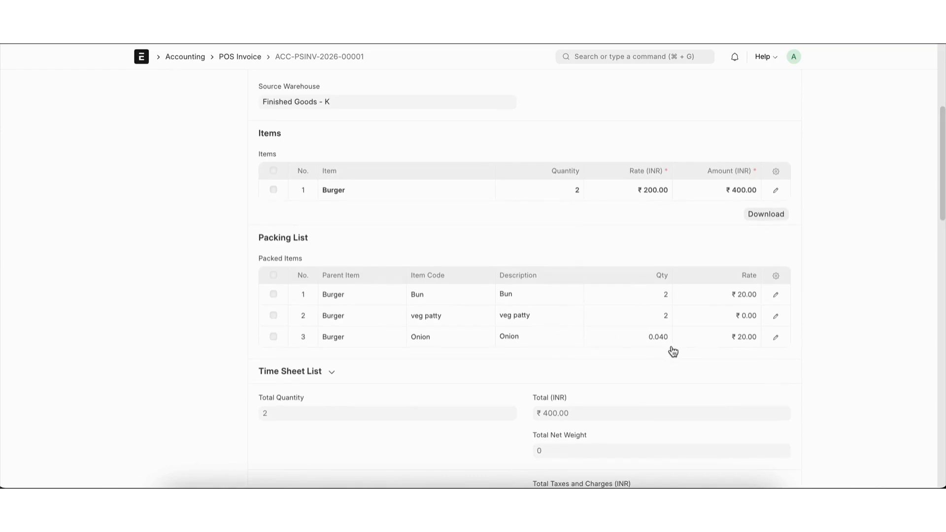
{"action": "scroll", "coordinate": [674, 352], "scroll_direction": "up", "scroll_amount": 5}
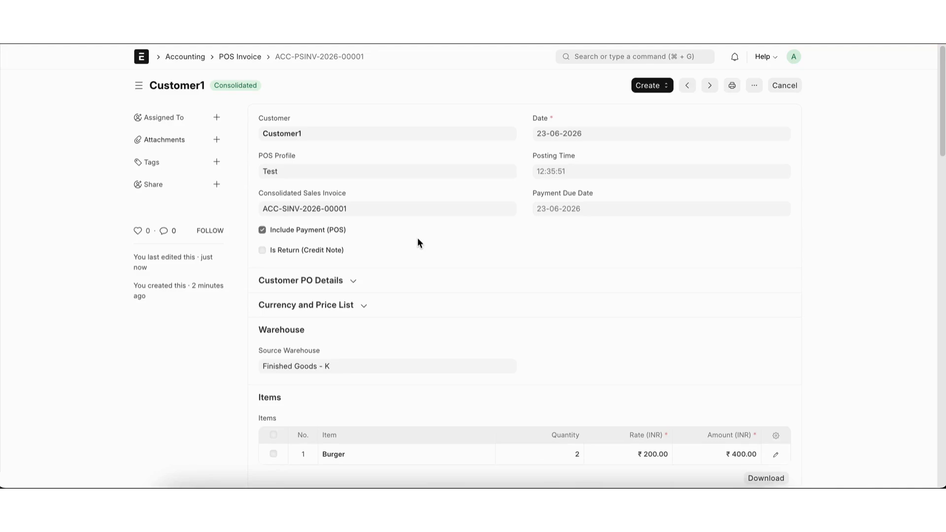
Step: Open the Stock Ledger report and filter it by the consolidated sales invoice's voucher number
{"action": "left_click", "coordinate": [592, 58]}
{"action": "type", "text": "stock l"}
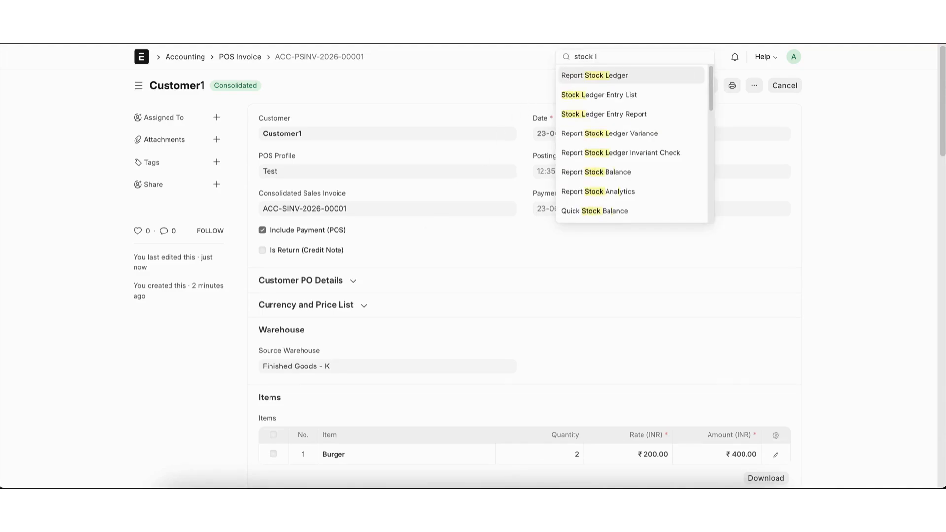
{"action": "left_click", "coordinate": [566, 78]}
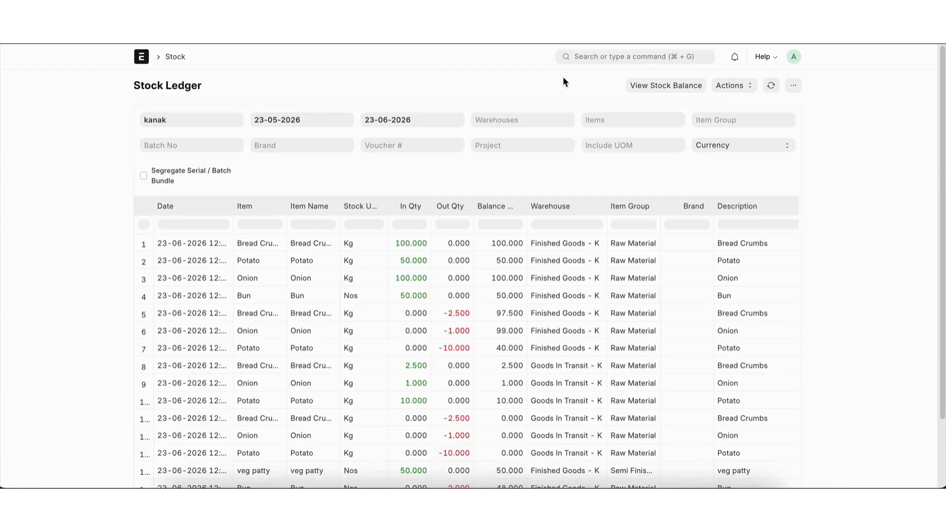
{"action": "left_click", "coordinate": [437, 142]}
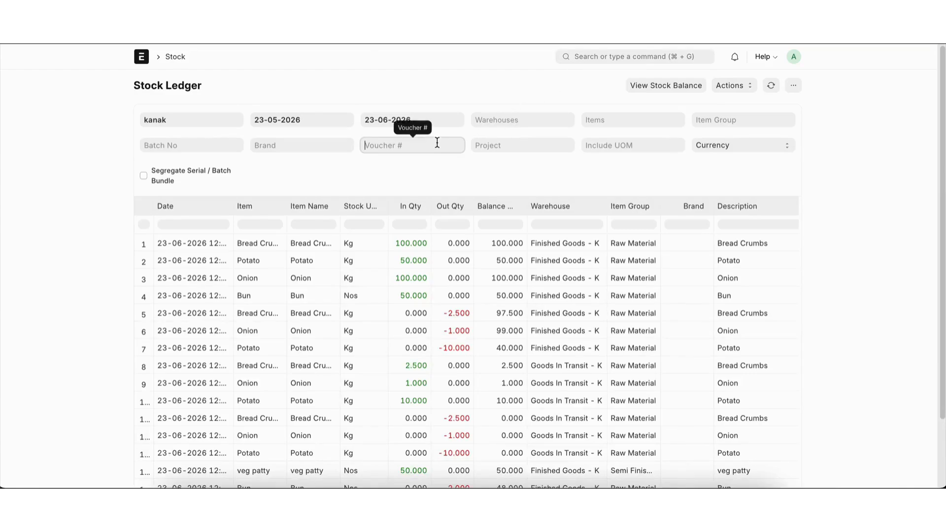
{"action": "type", "text": "ACC-SINV-2026-00001"}
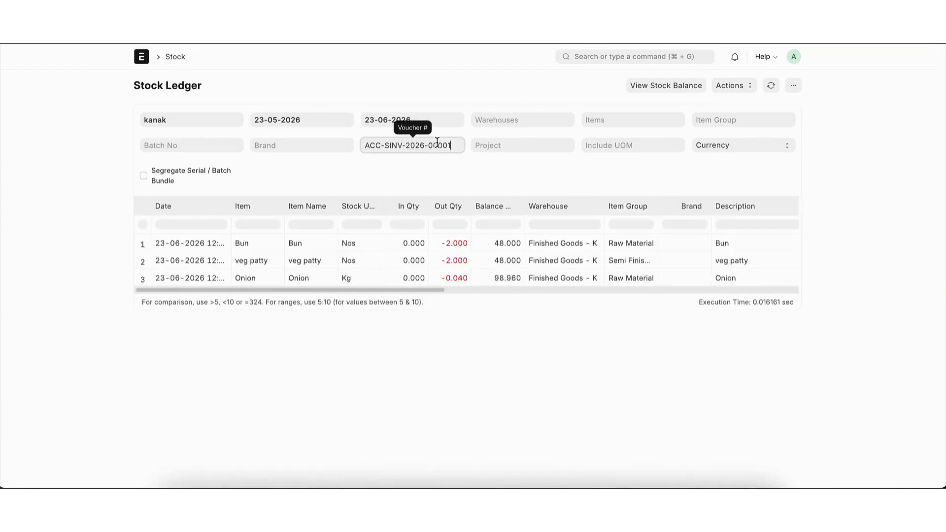
{"action": "left_click", "coordinate": [455, 366]}
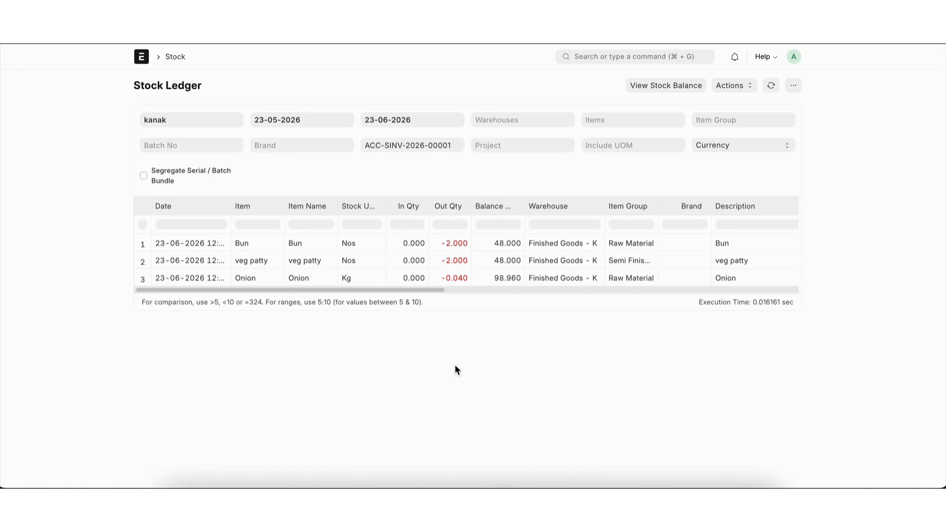